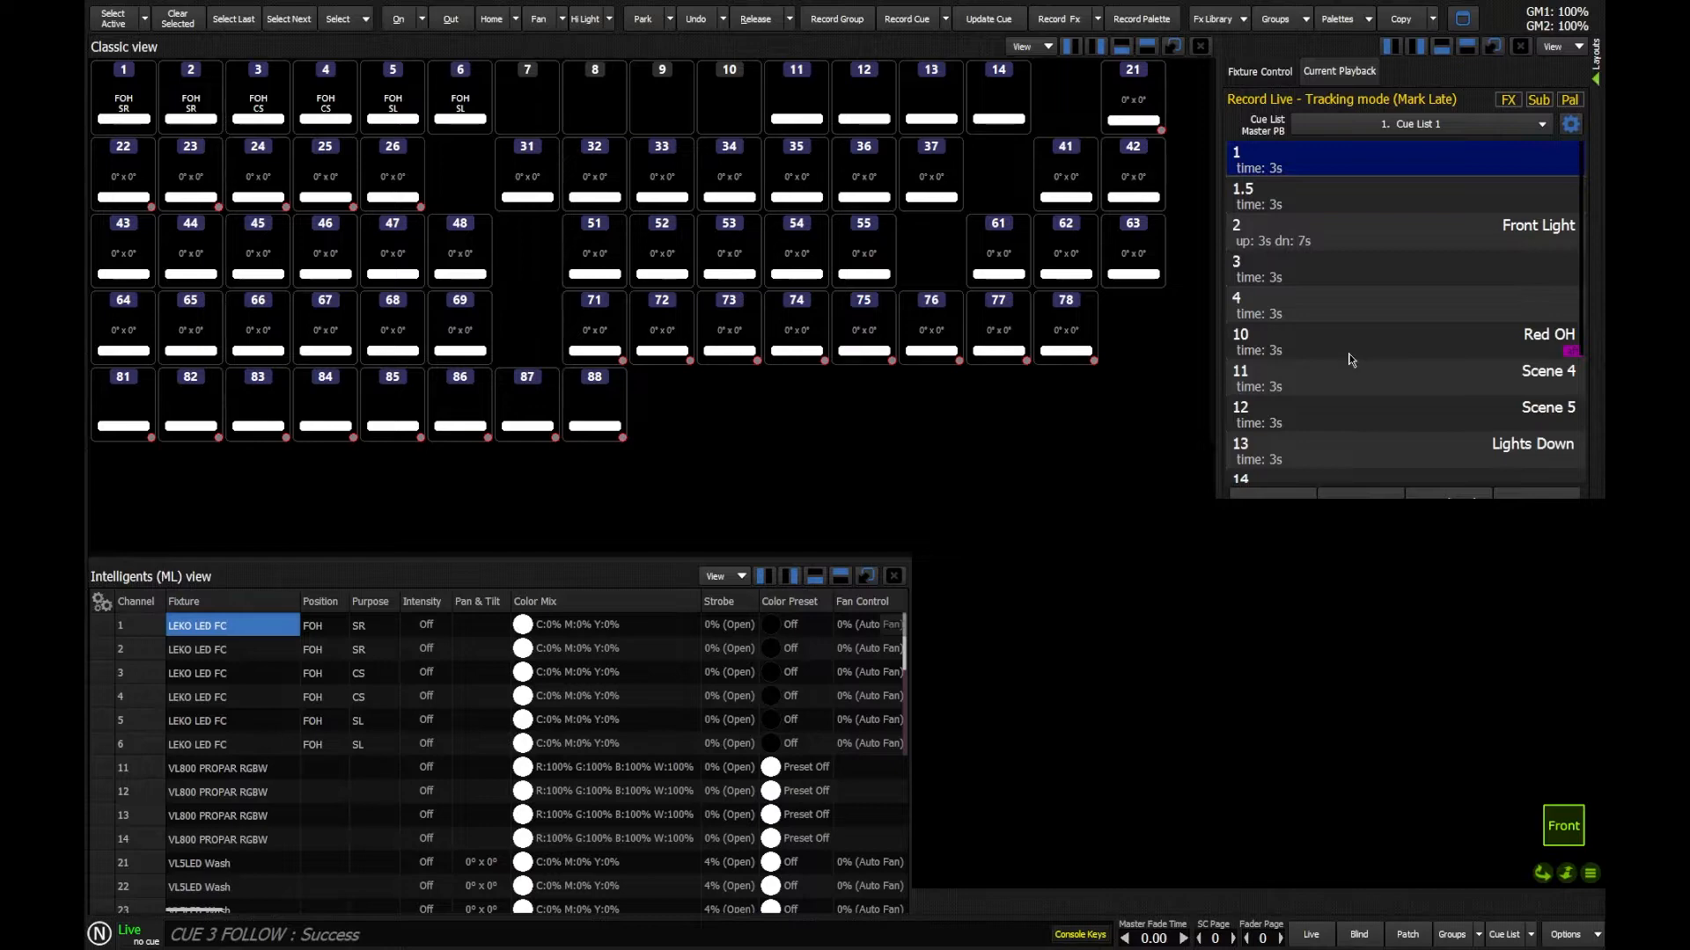
Step: Go to cue 4 and cue 3 of Cue List 1 to preview their looks, and release the cue list
double_click(1289, 305)
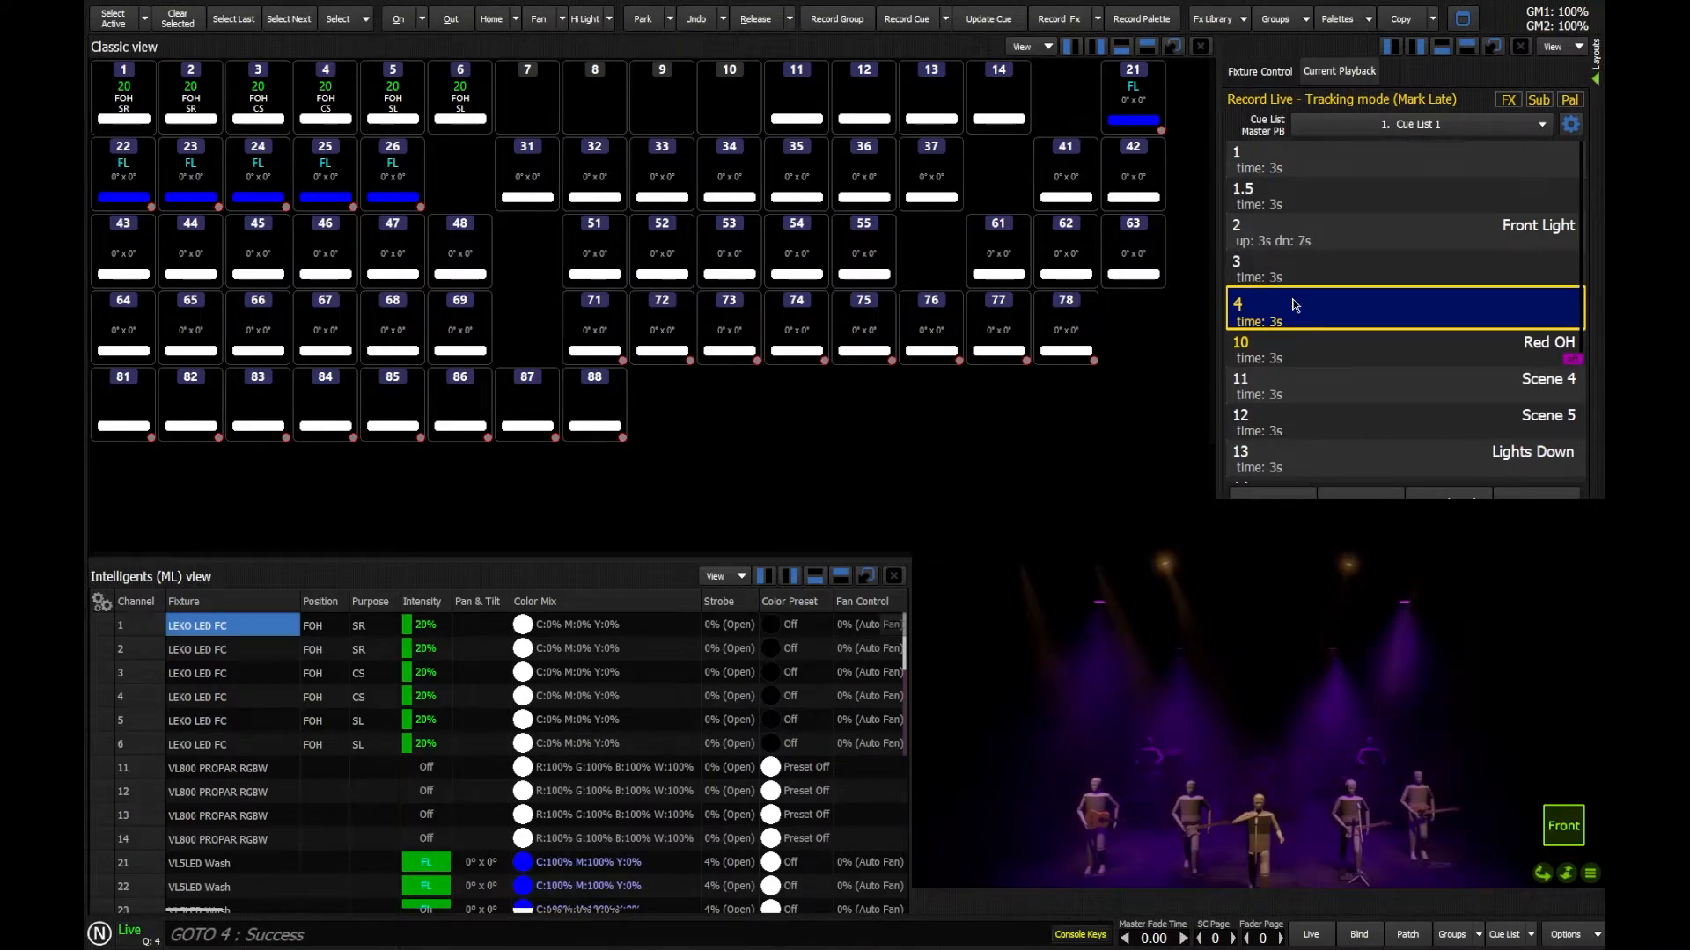
double_click(1287, 280)
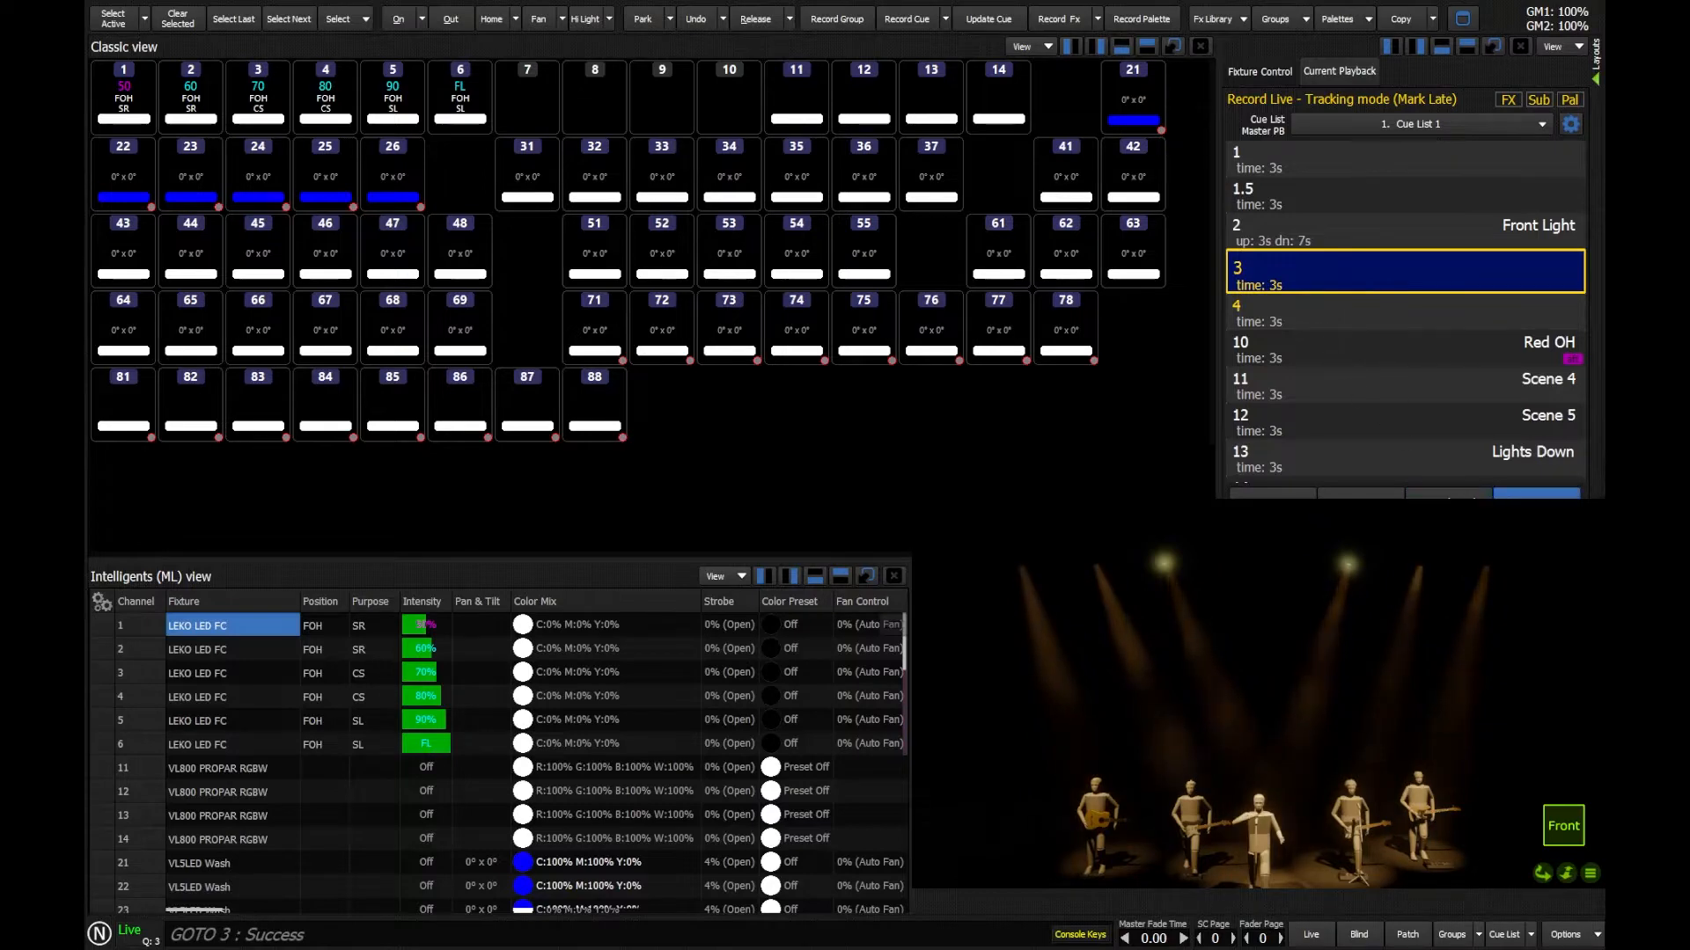
click(1536, 504)
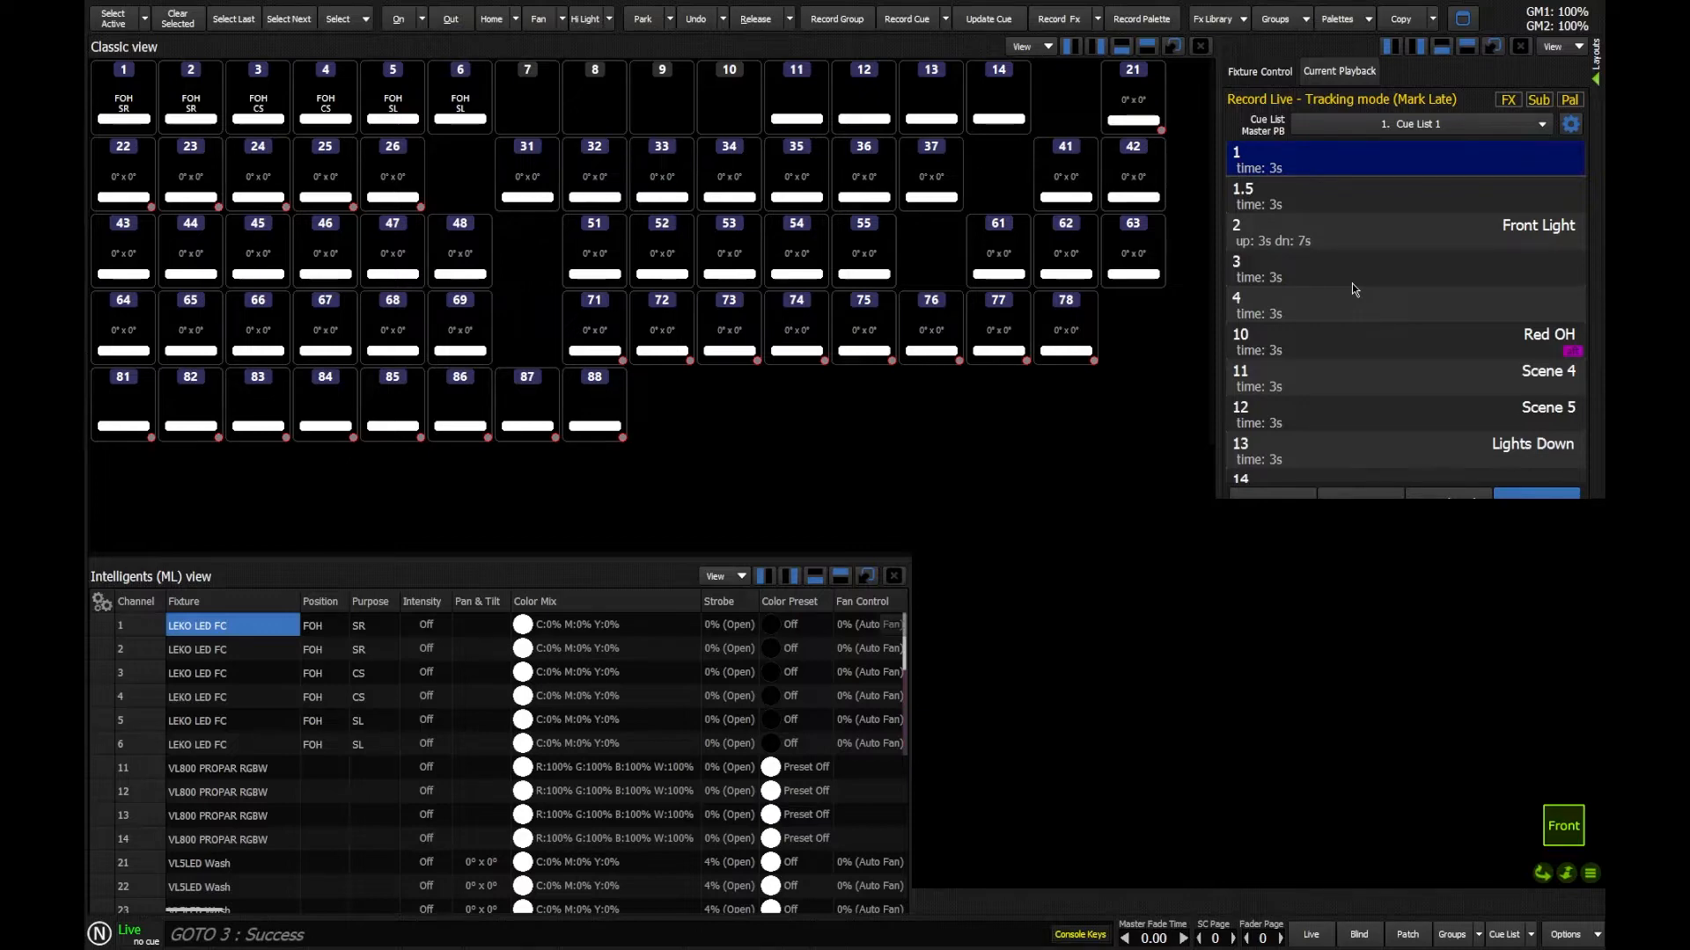
Step: Give cue 3 a follow time of 5 seconds
key(q)
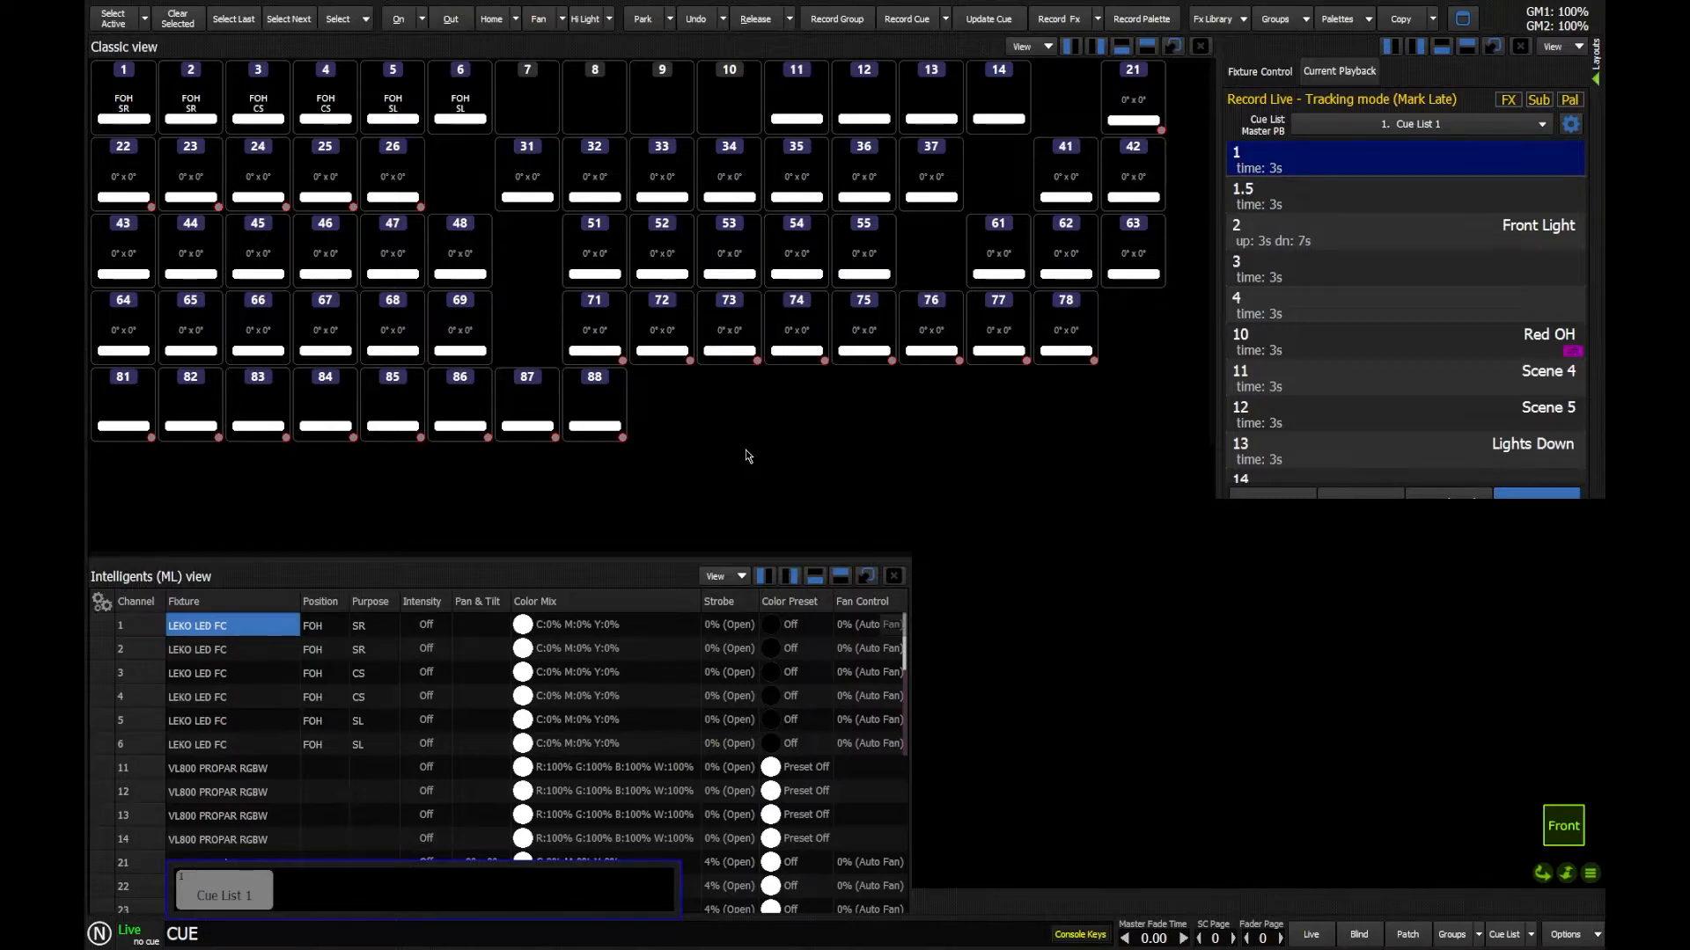
text(3f)
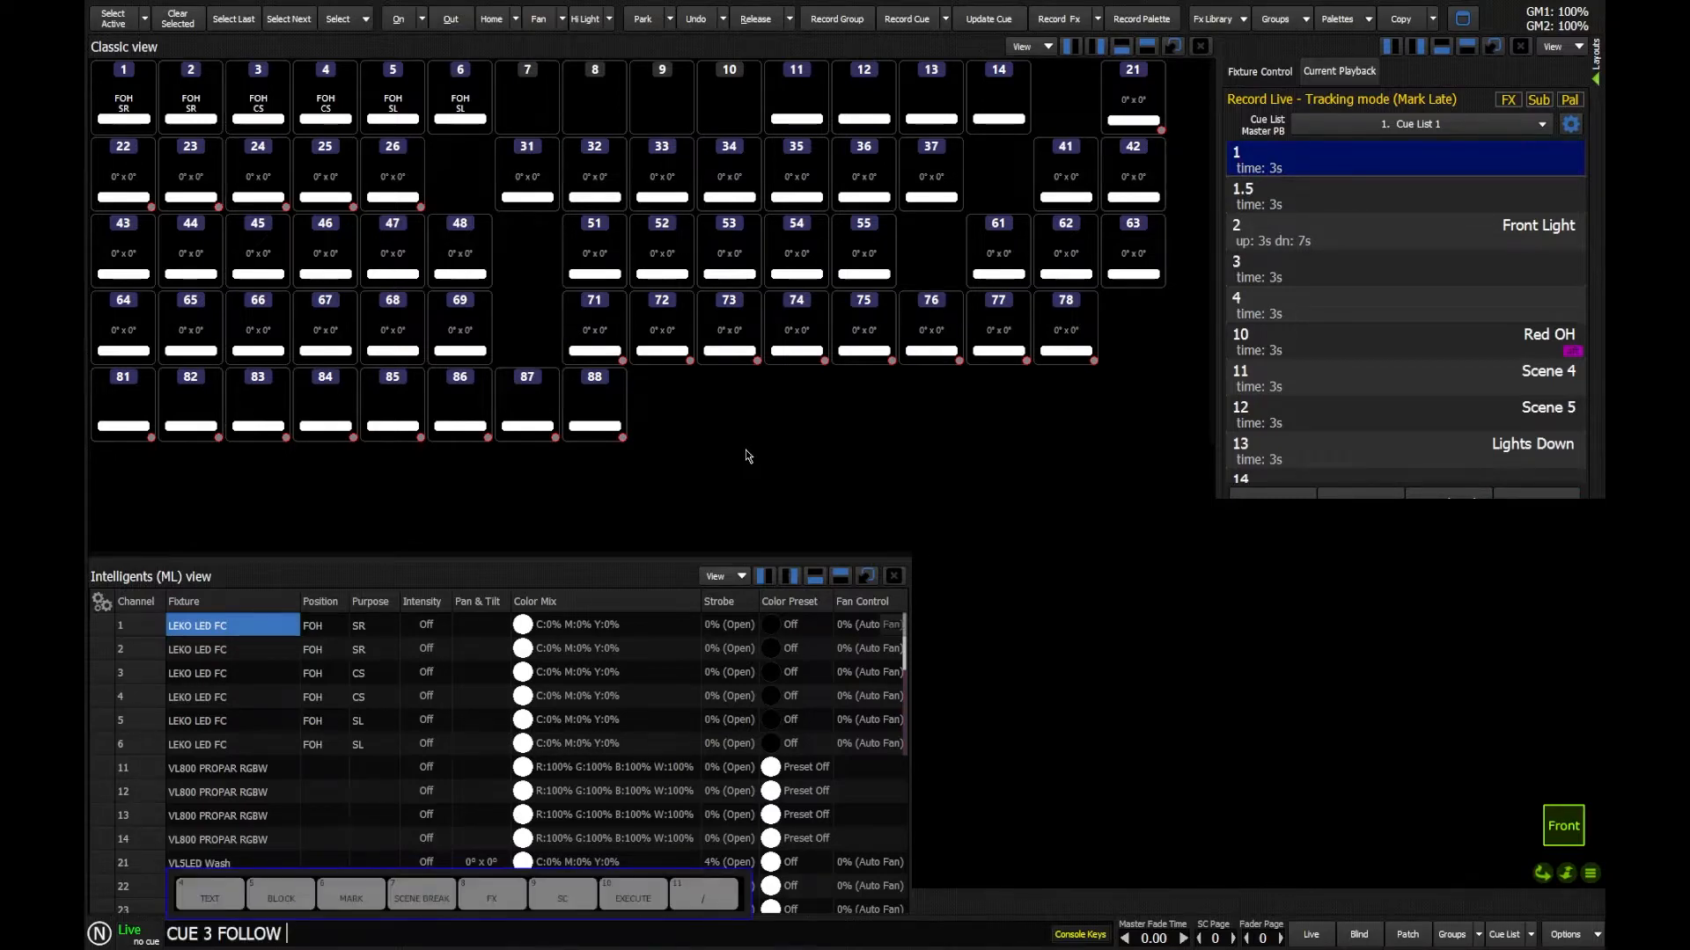
text(5)
key(Return)
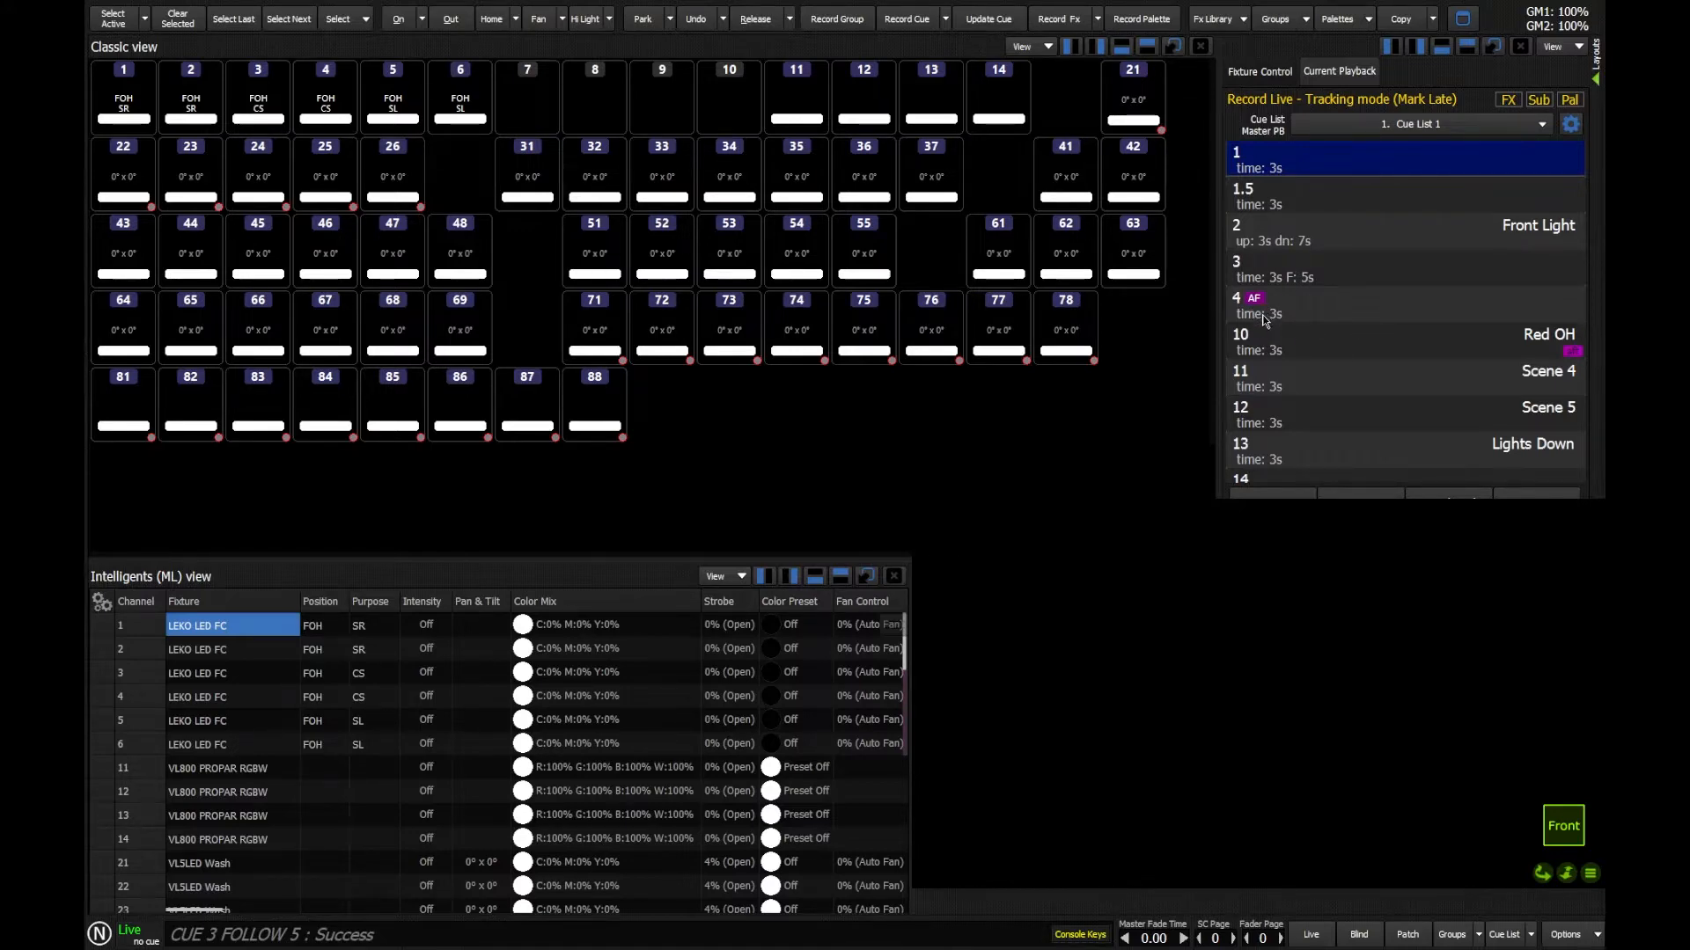
Step: Play the list from cue 2 to test the 5-second follow, and return to cue 3
double_click(1288, 239)
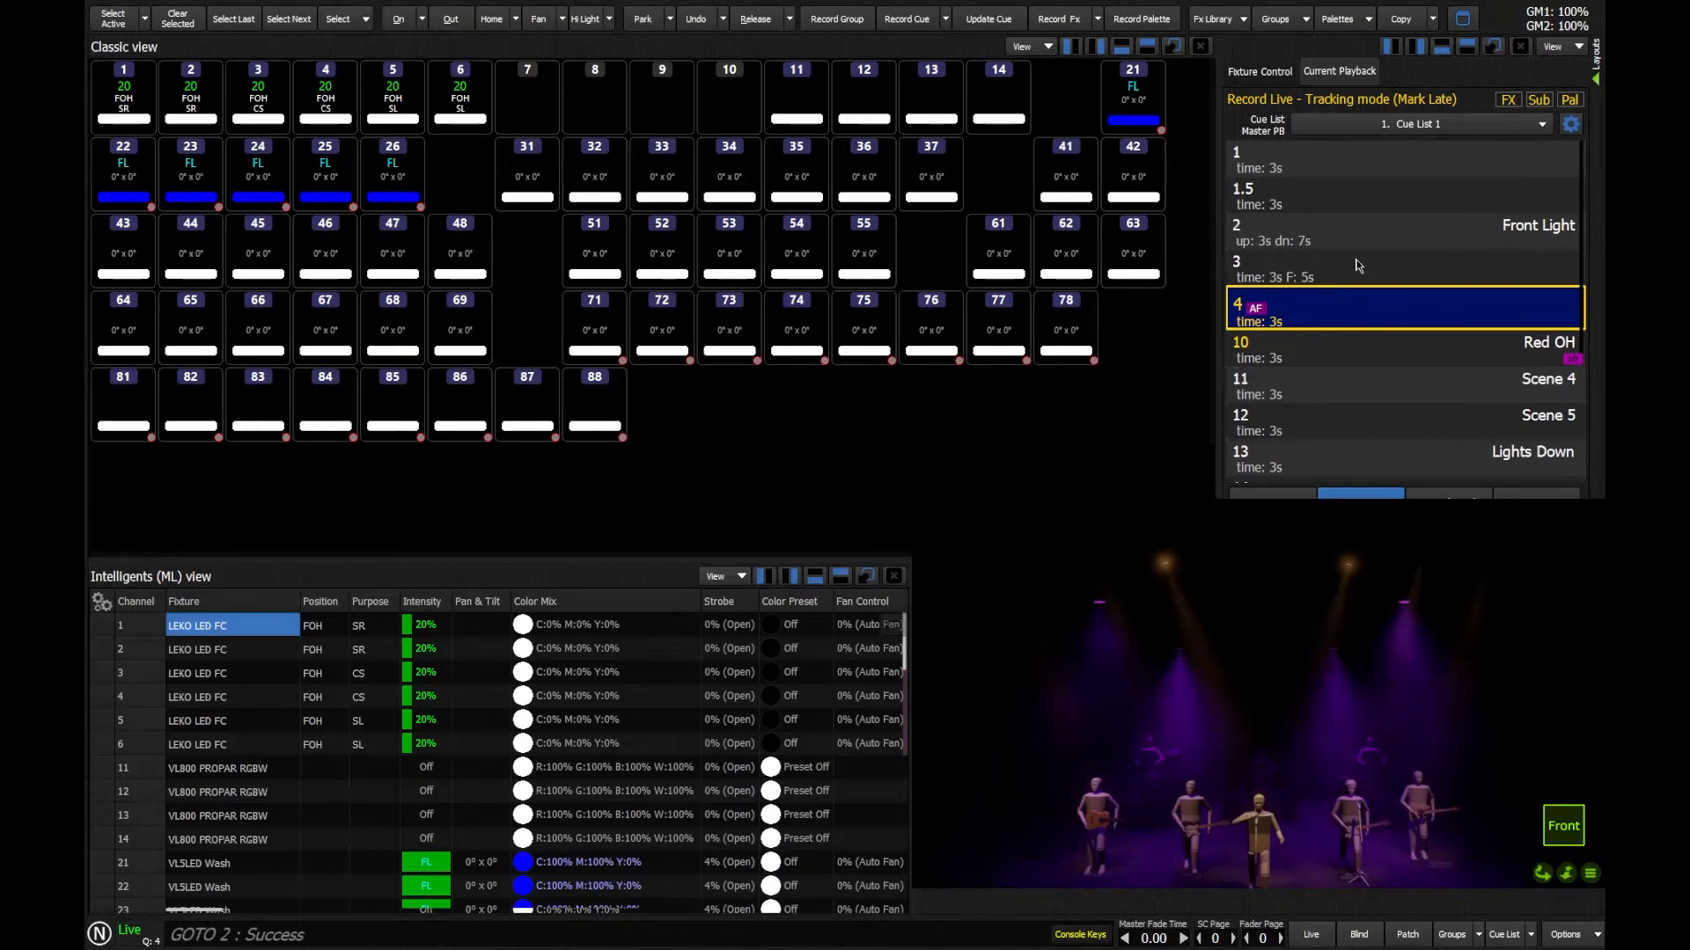
double_click(1333, 277)
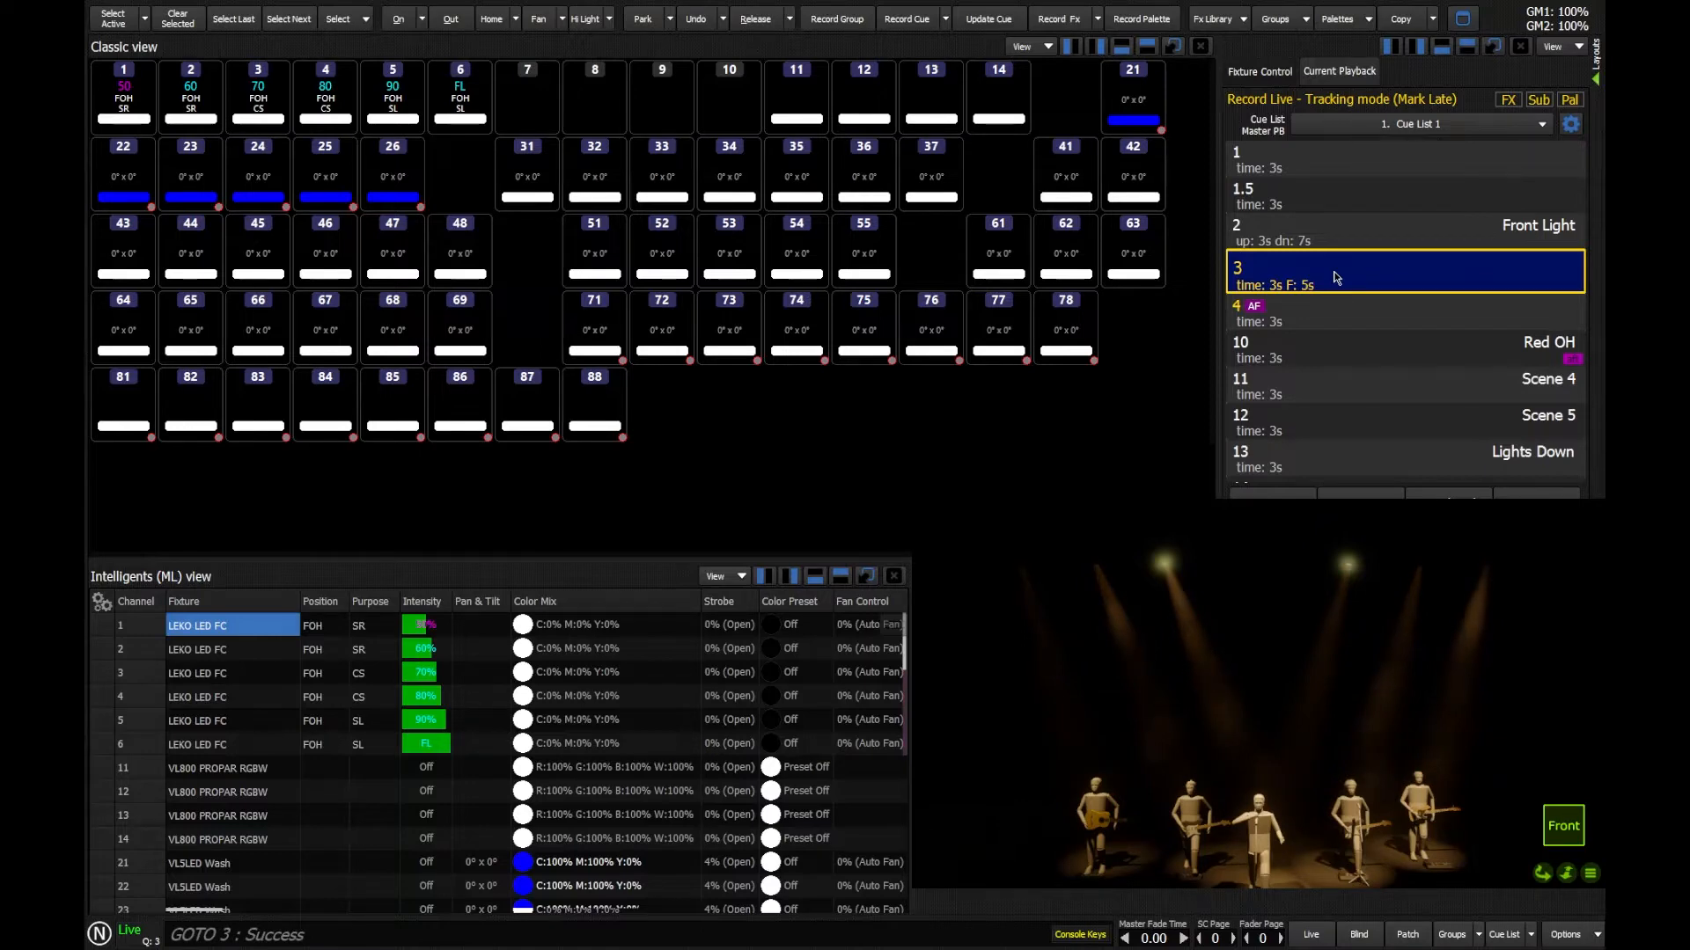
Step: Change cue 3's follow time to 6 seconds and release the cue list
text(CUE 3 FOLLOW )
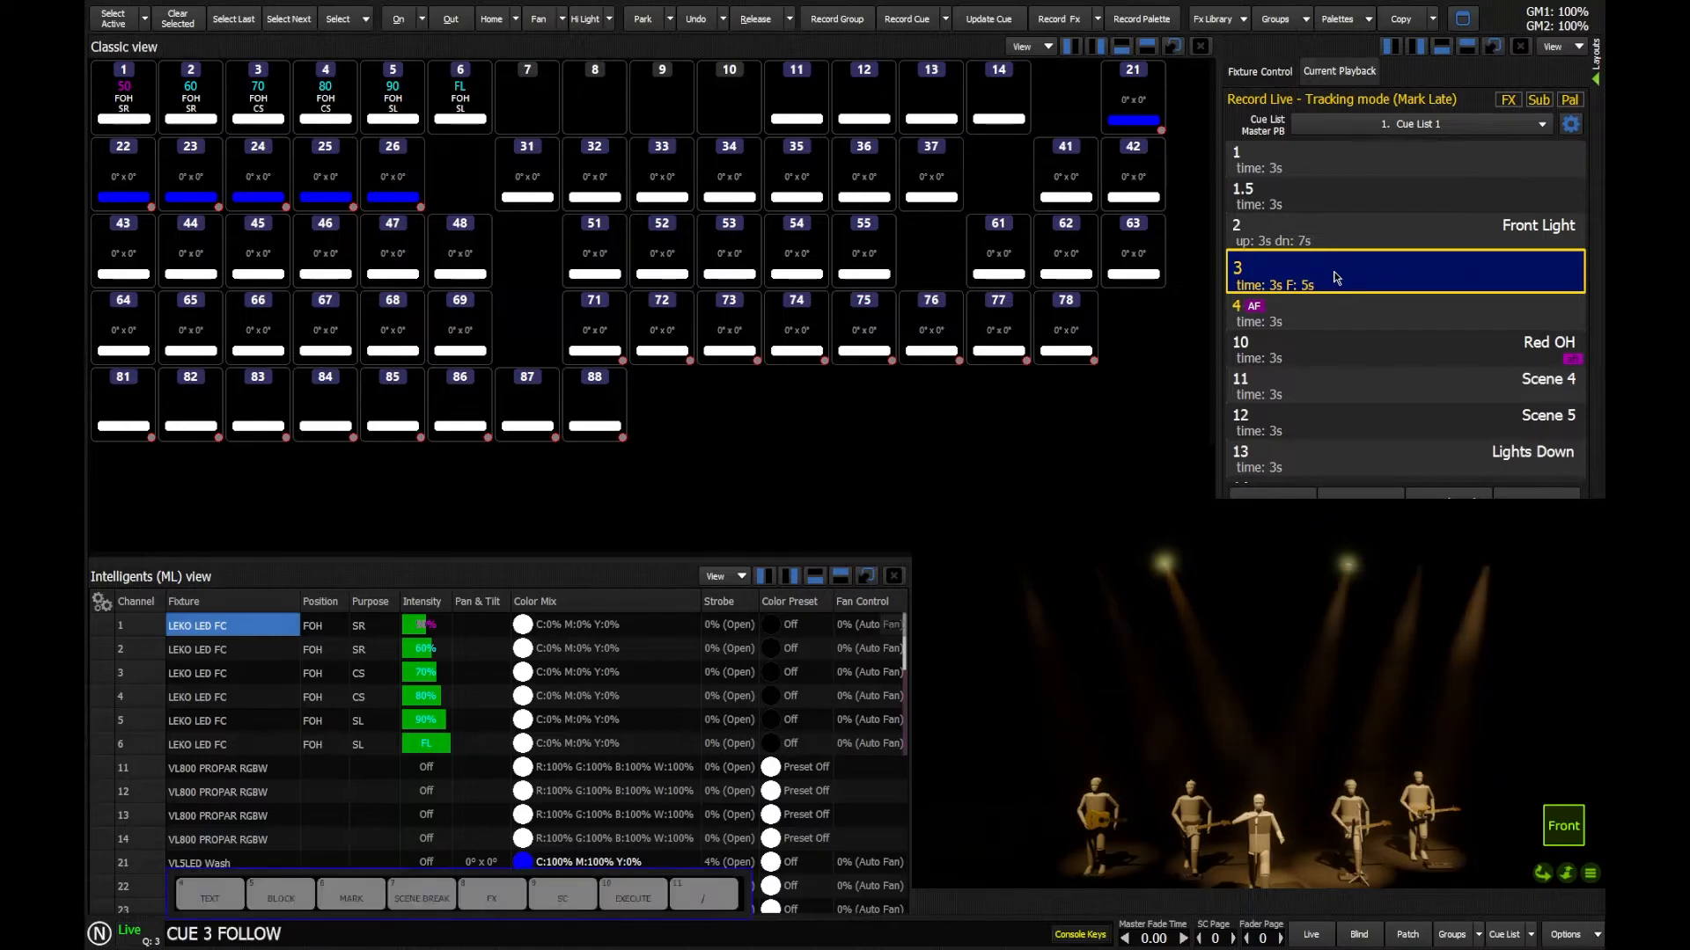
text(6)
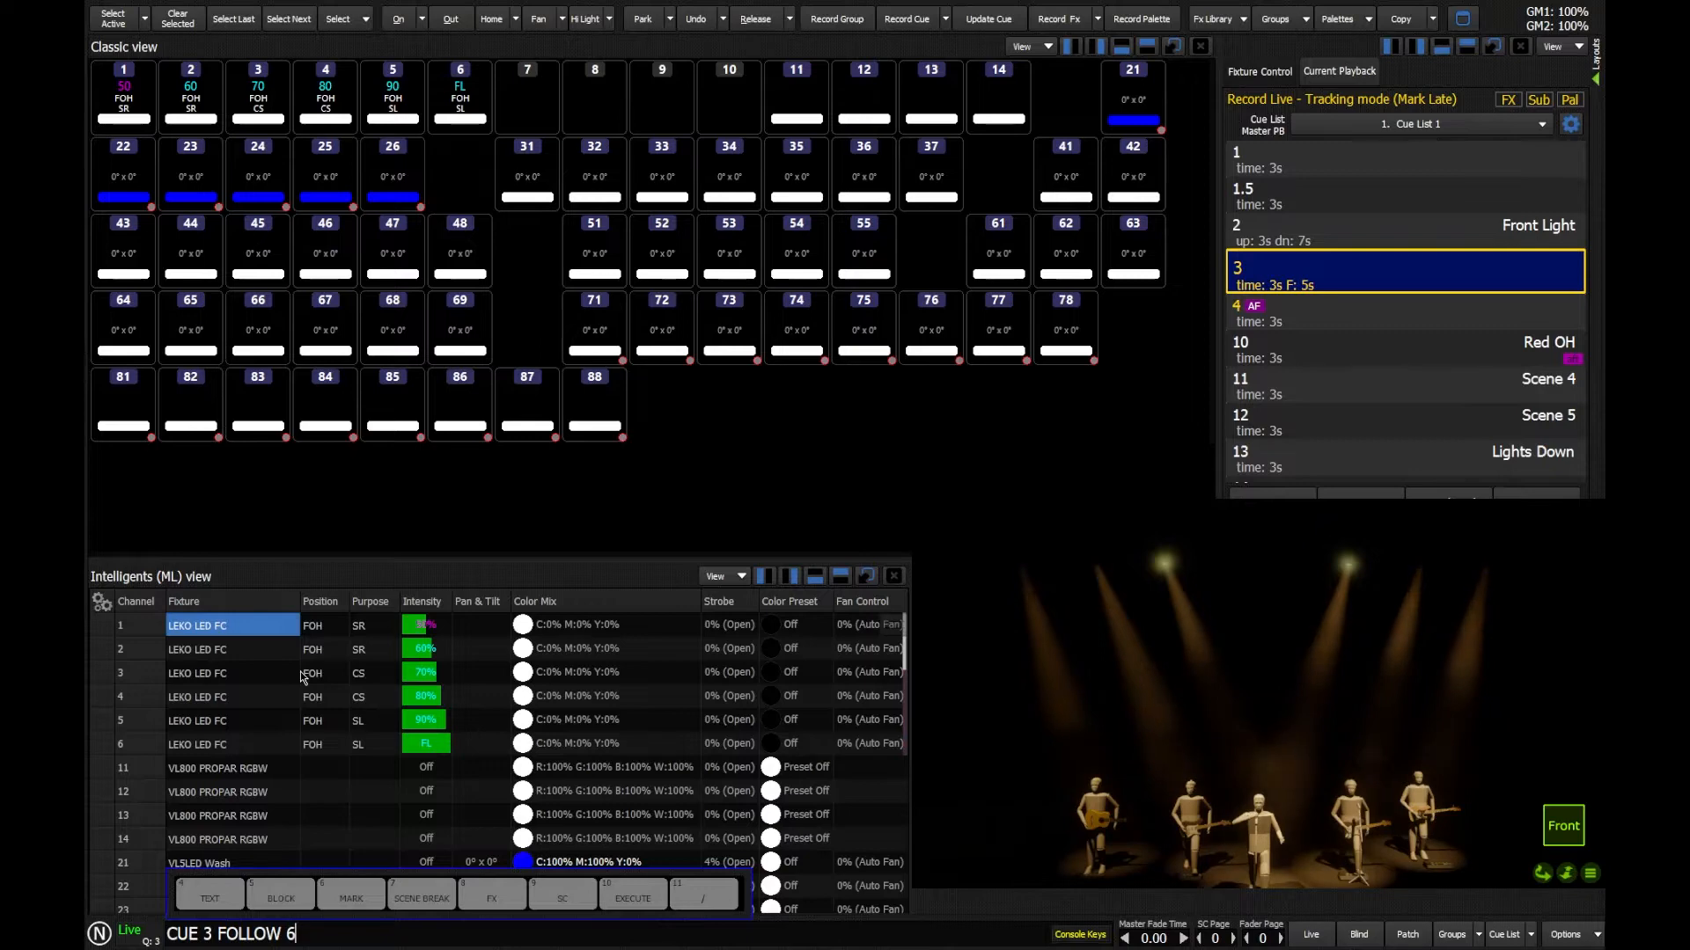
key(Return)
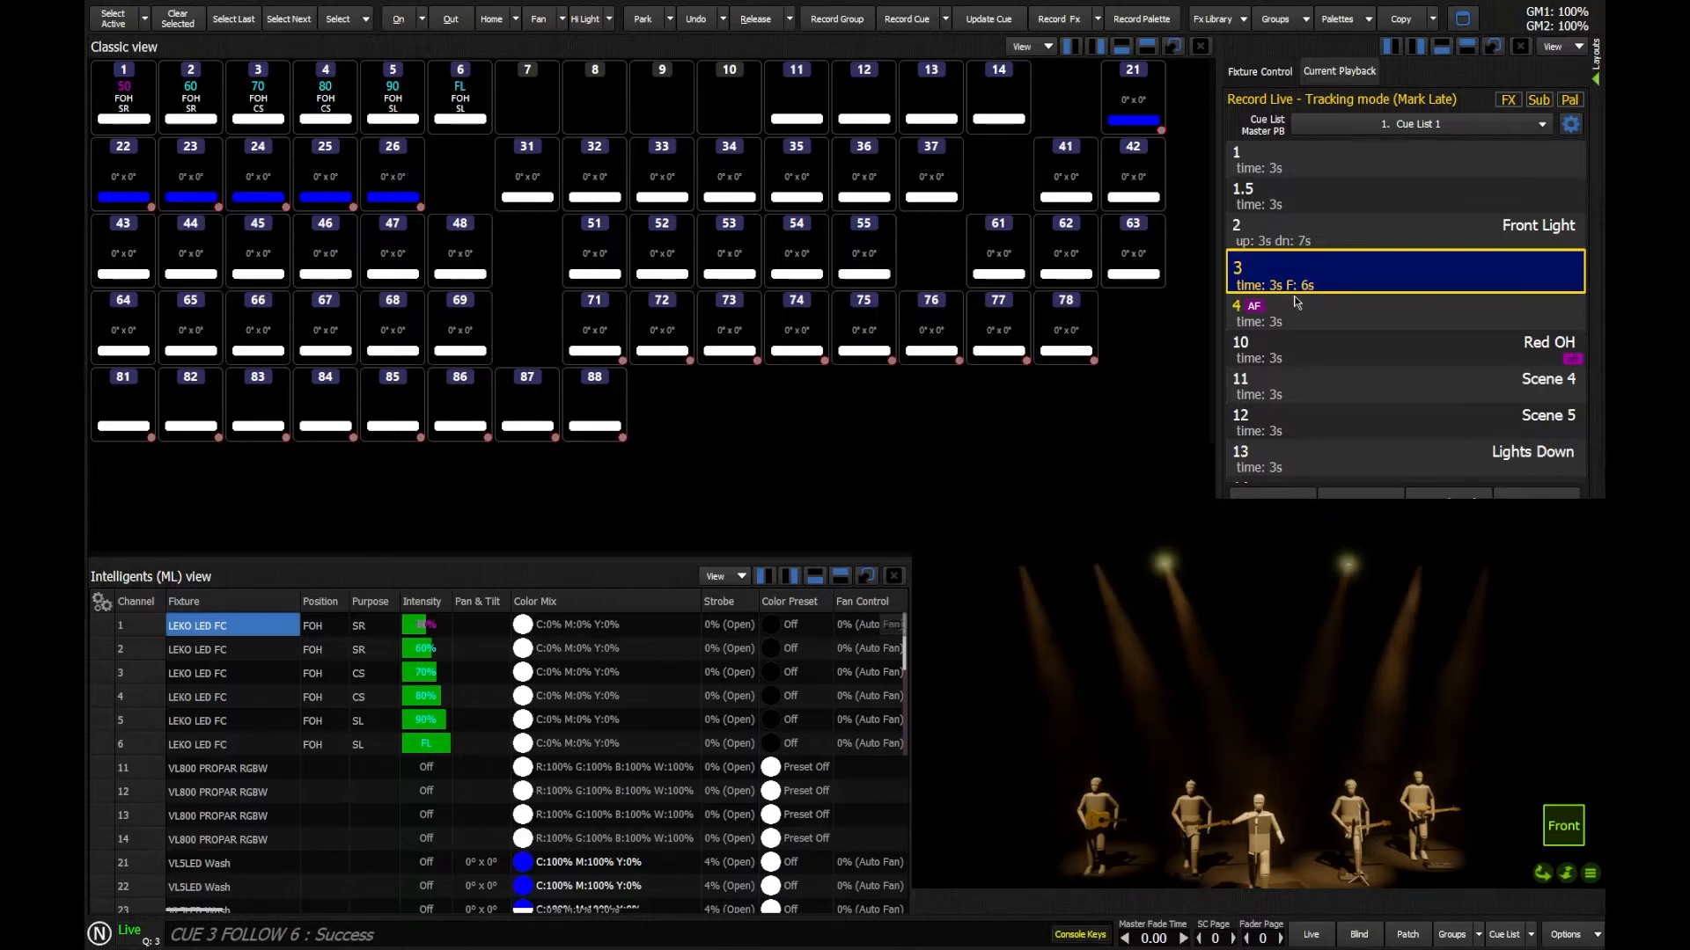
click(1537, 496)
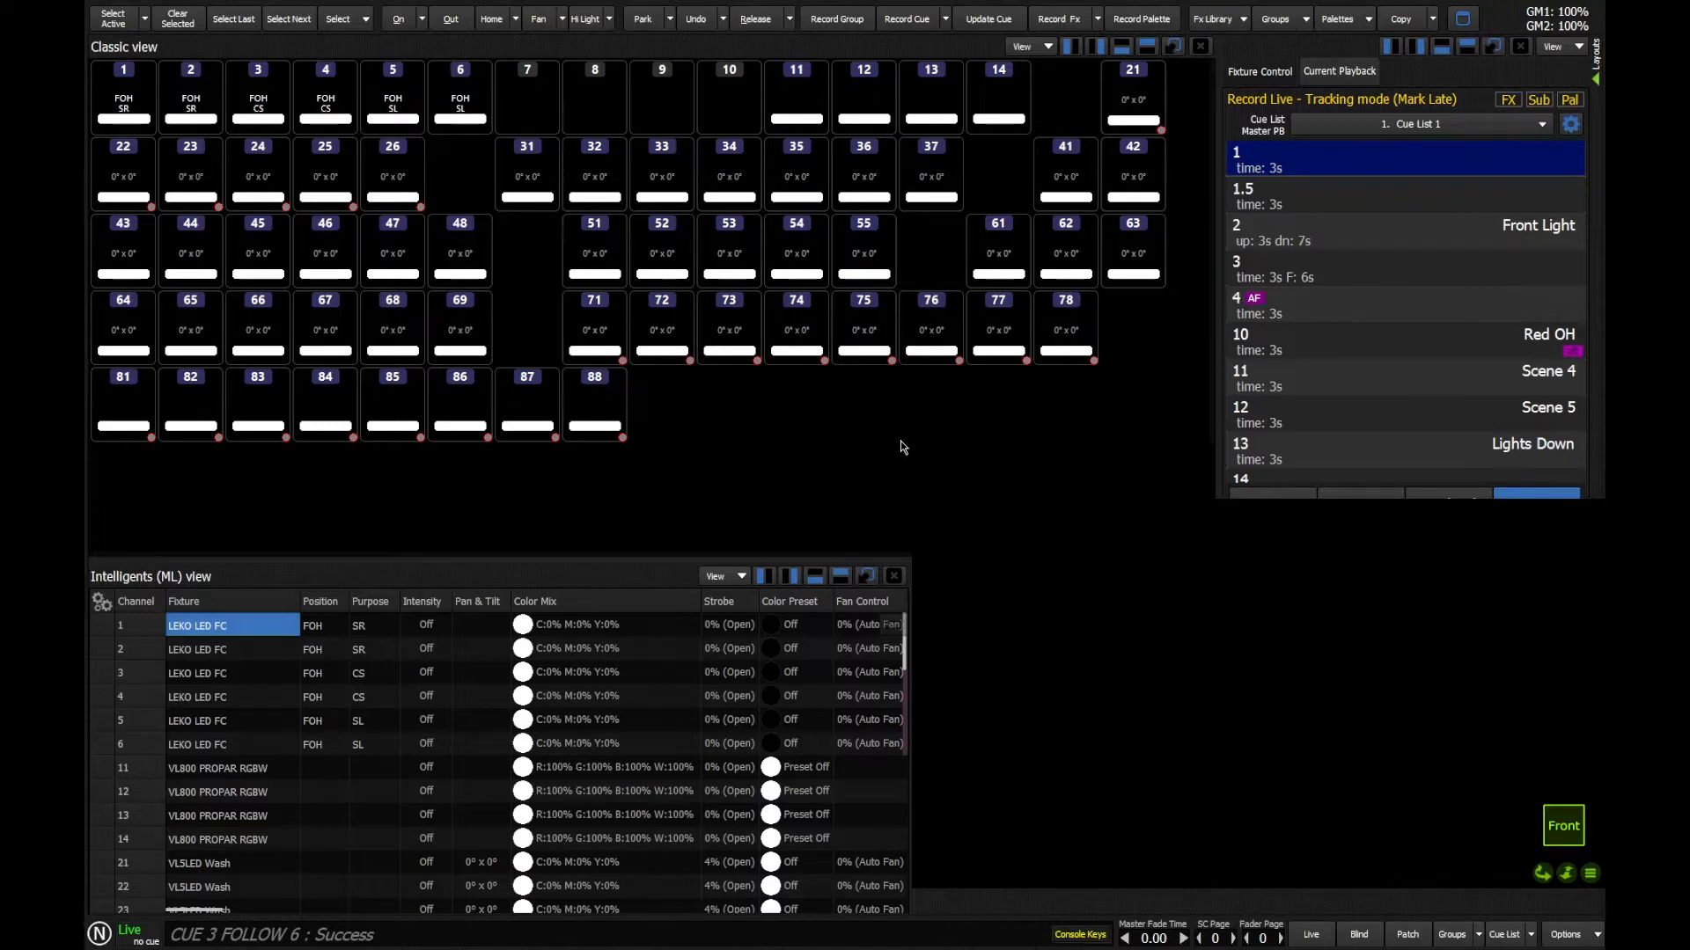
Step: Remove the follow from cue 3 by entering the follow command without a time
text(cue 3f)
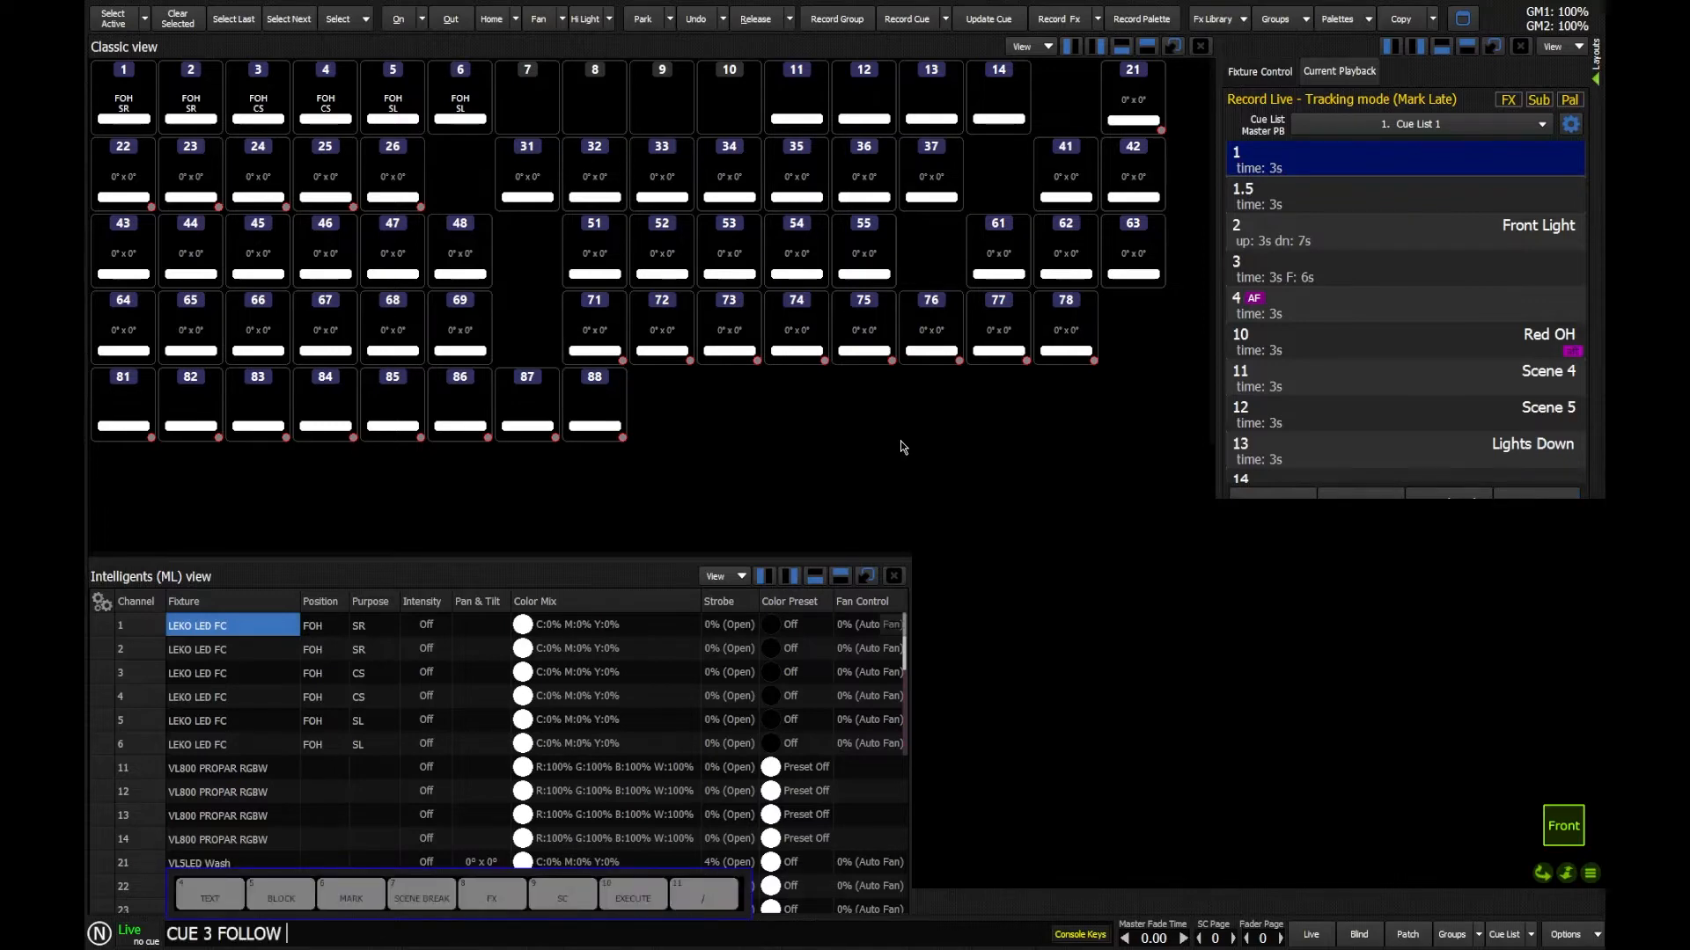
key(Return)
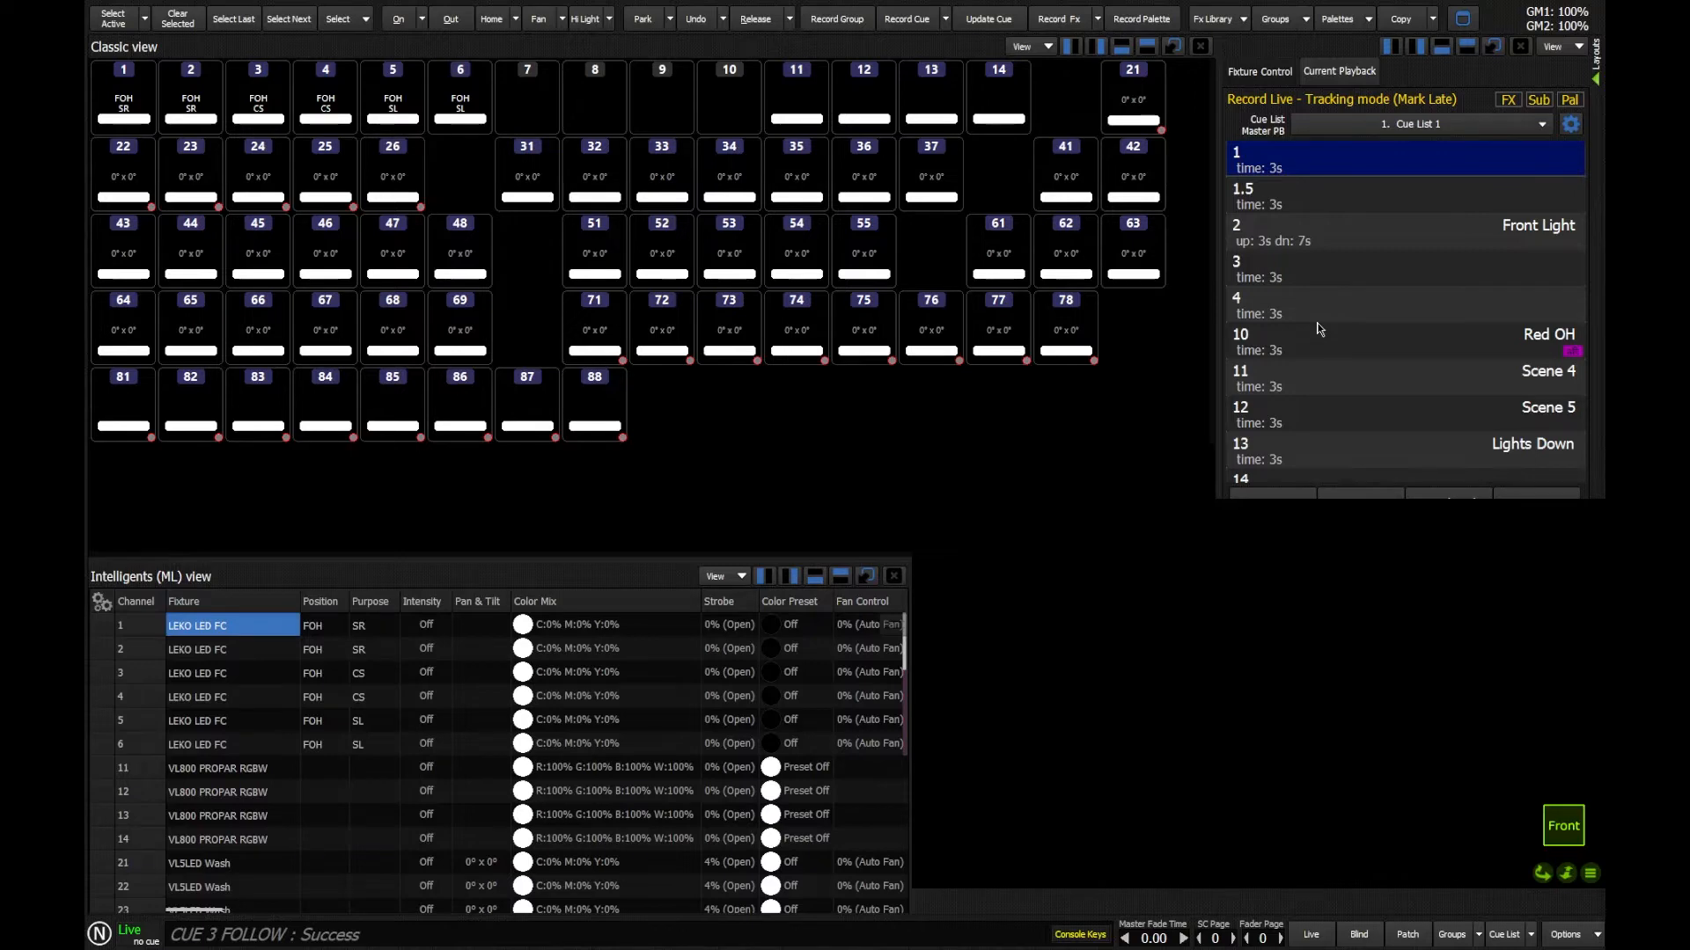
Step: Give cue 3 an in-time follow by entering its follow command without a time value
text(q)
text(3)
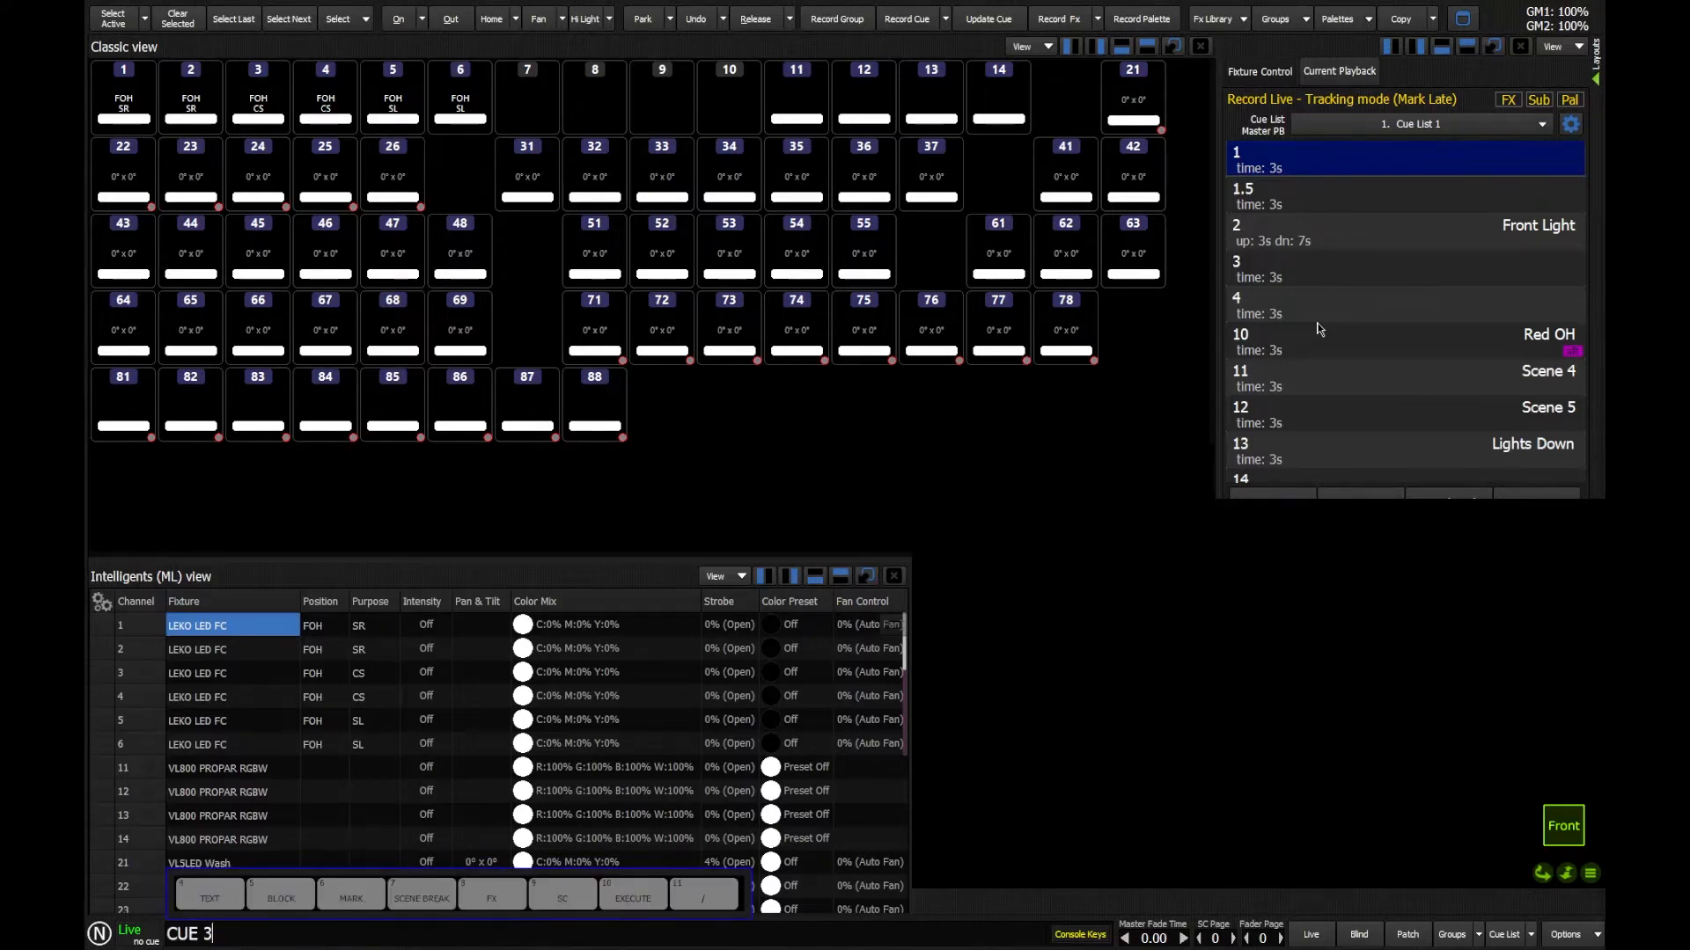
text(f)
key(Return)
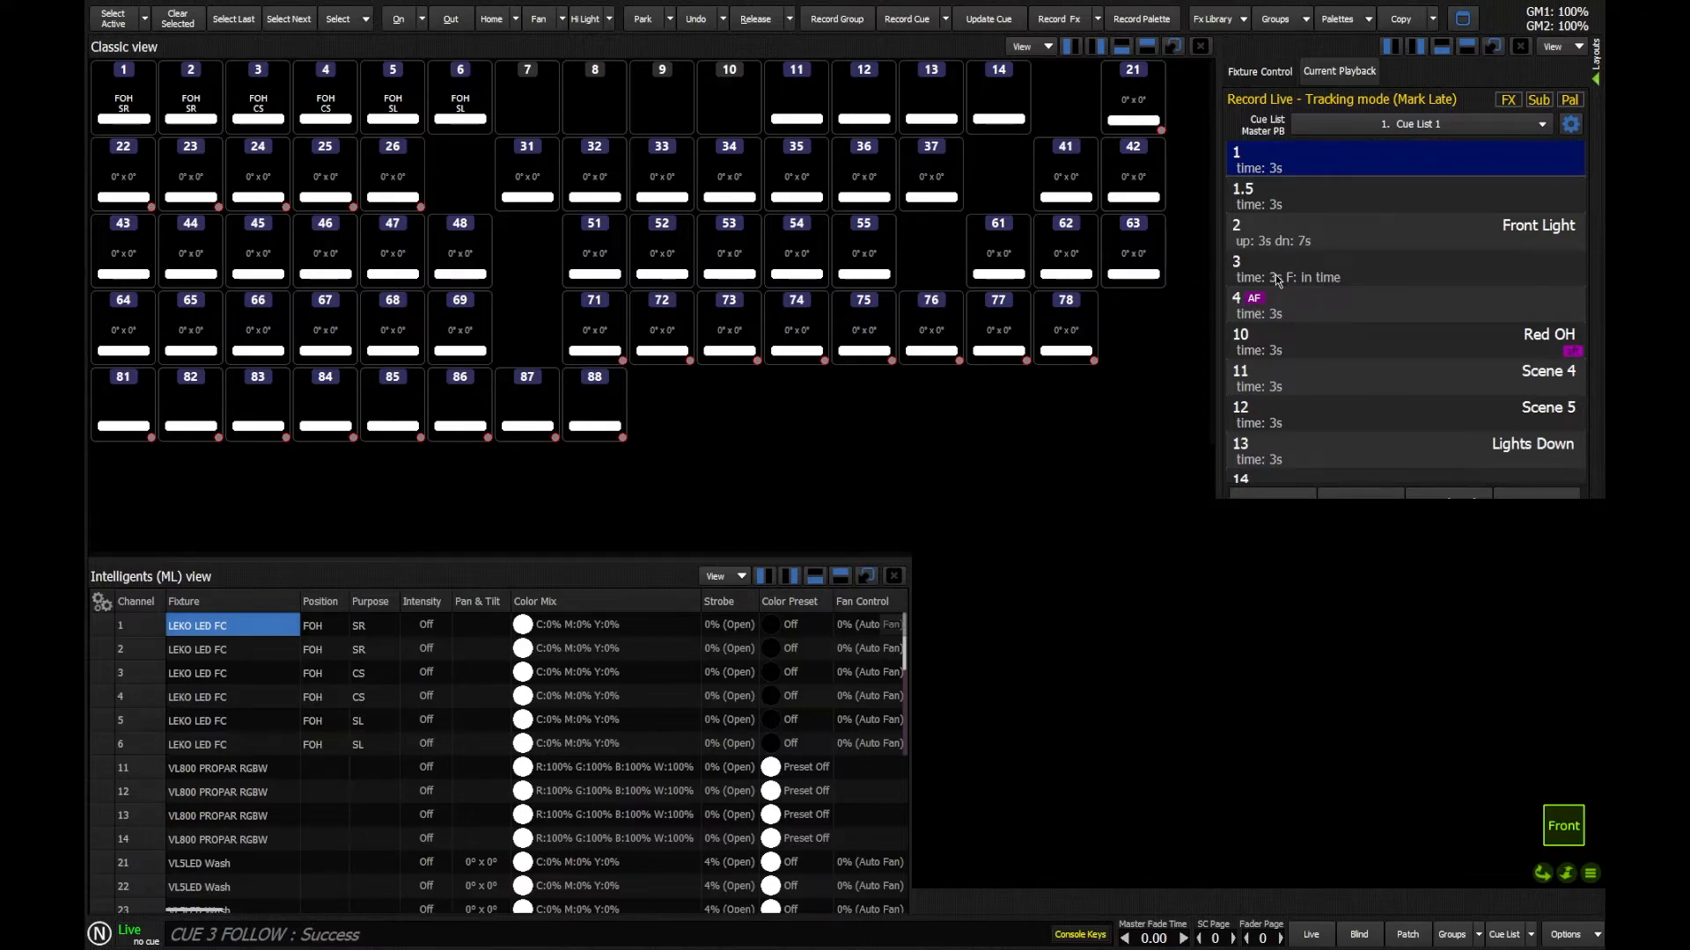
Step: Play the list from cue 2 to test cue 3's in-time follow, and release the cue list
double_click(1291, 230)
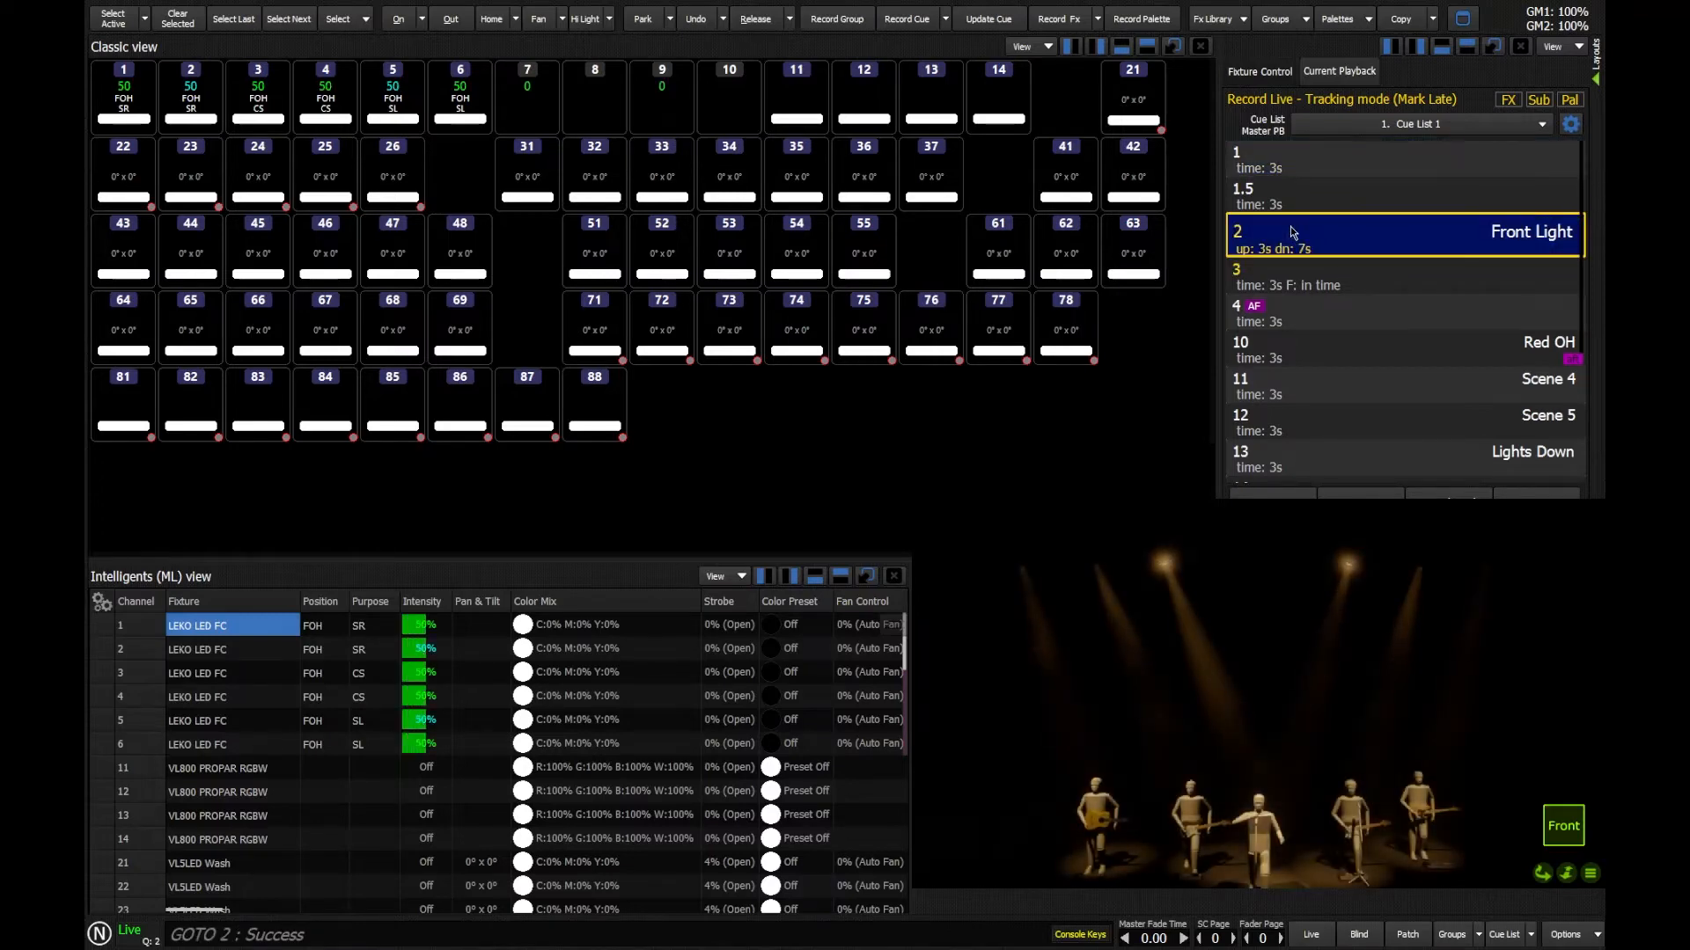
click(1363, 493)
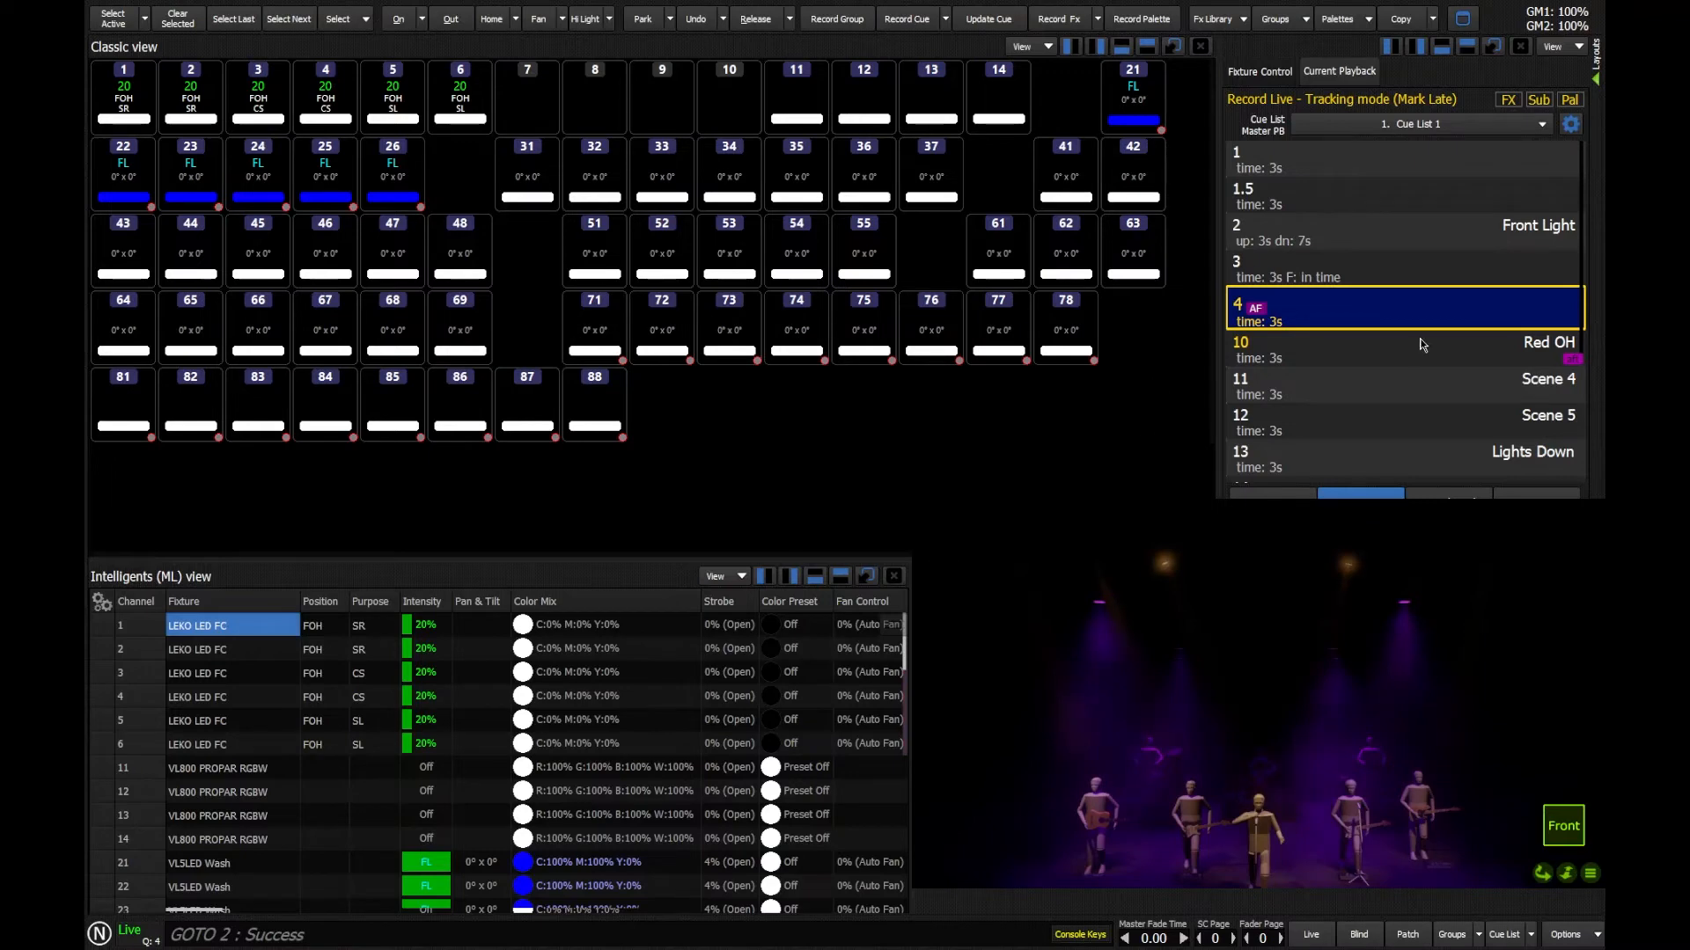
click(1540, 488)
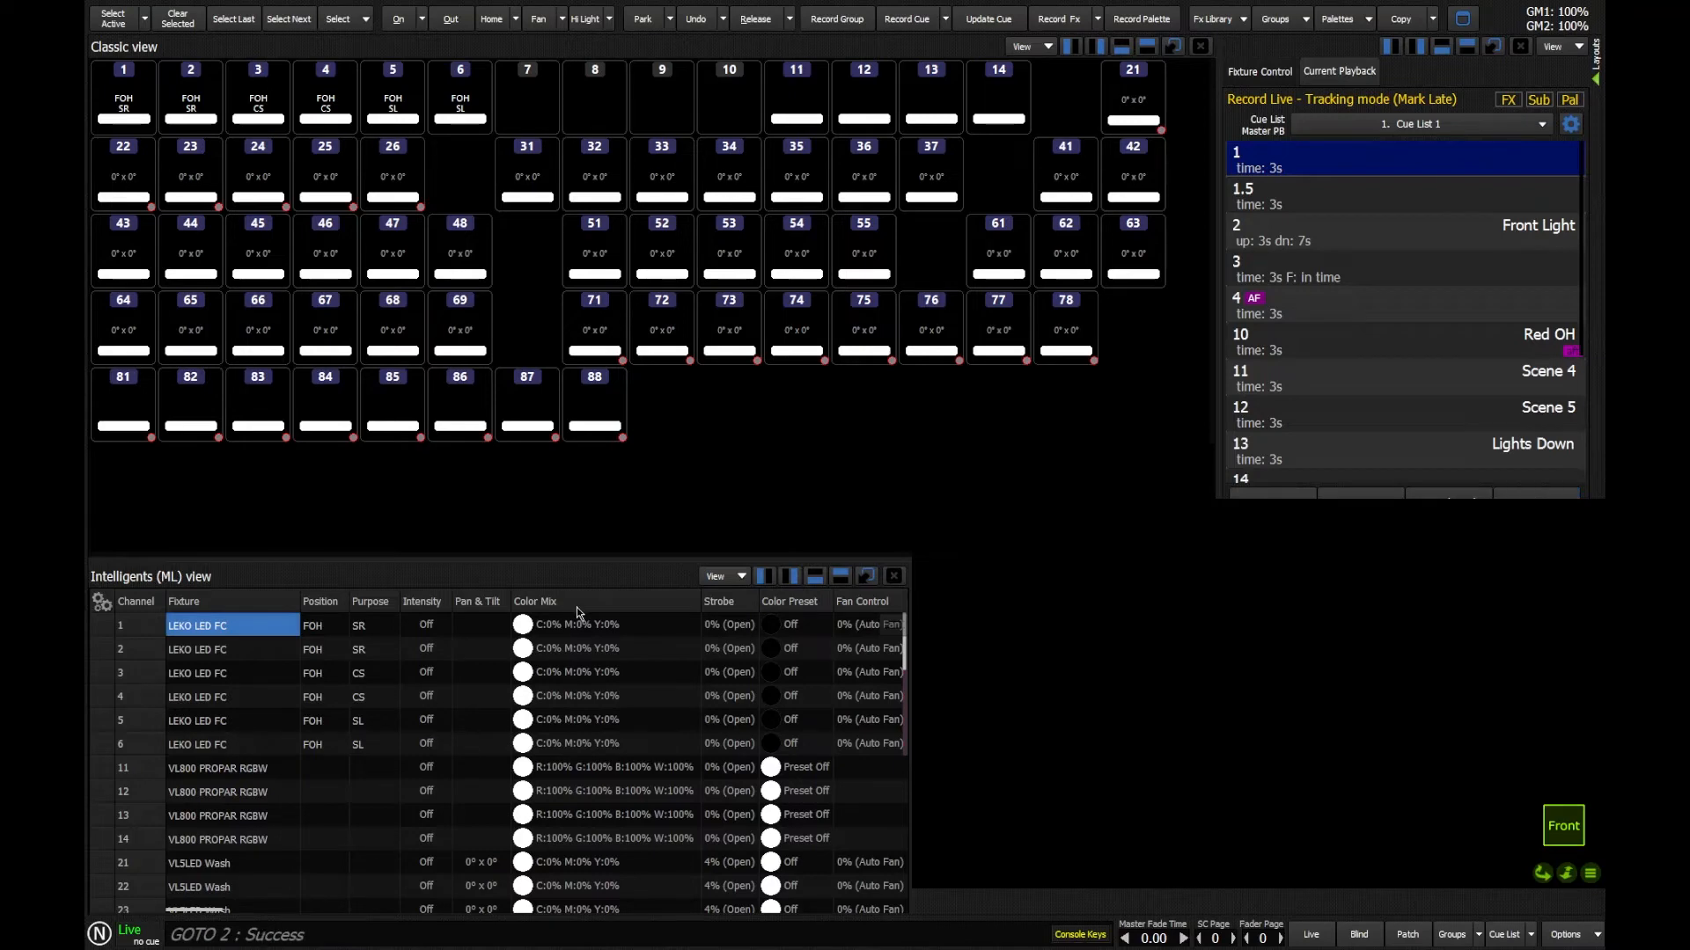
Step: Set cue 3's follow to +2 so that it holds for 2 seconds before cue 4
text(q3)
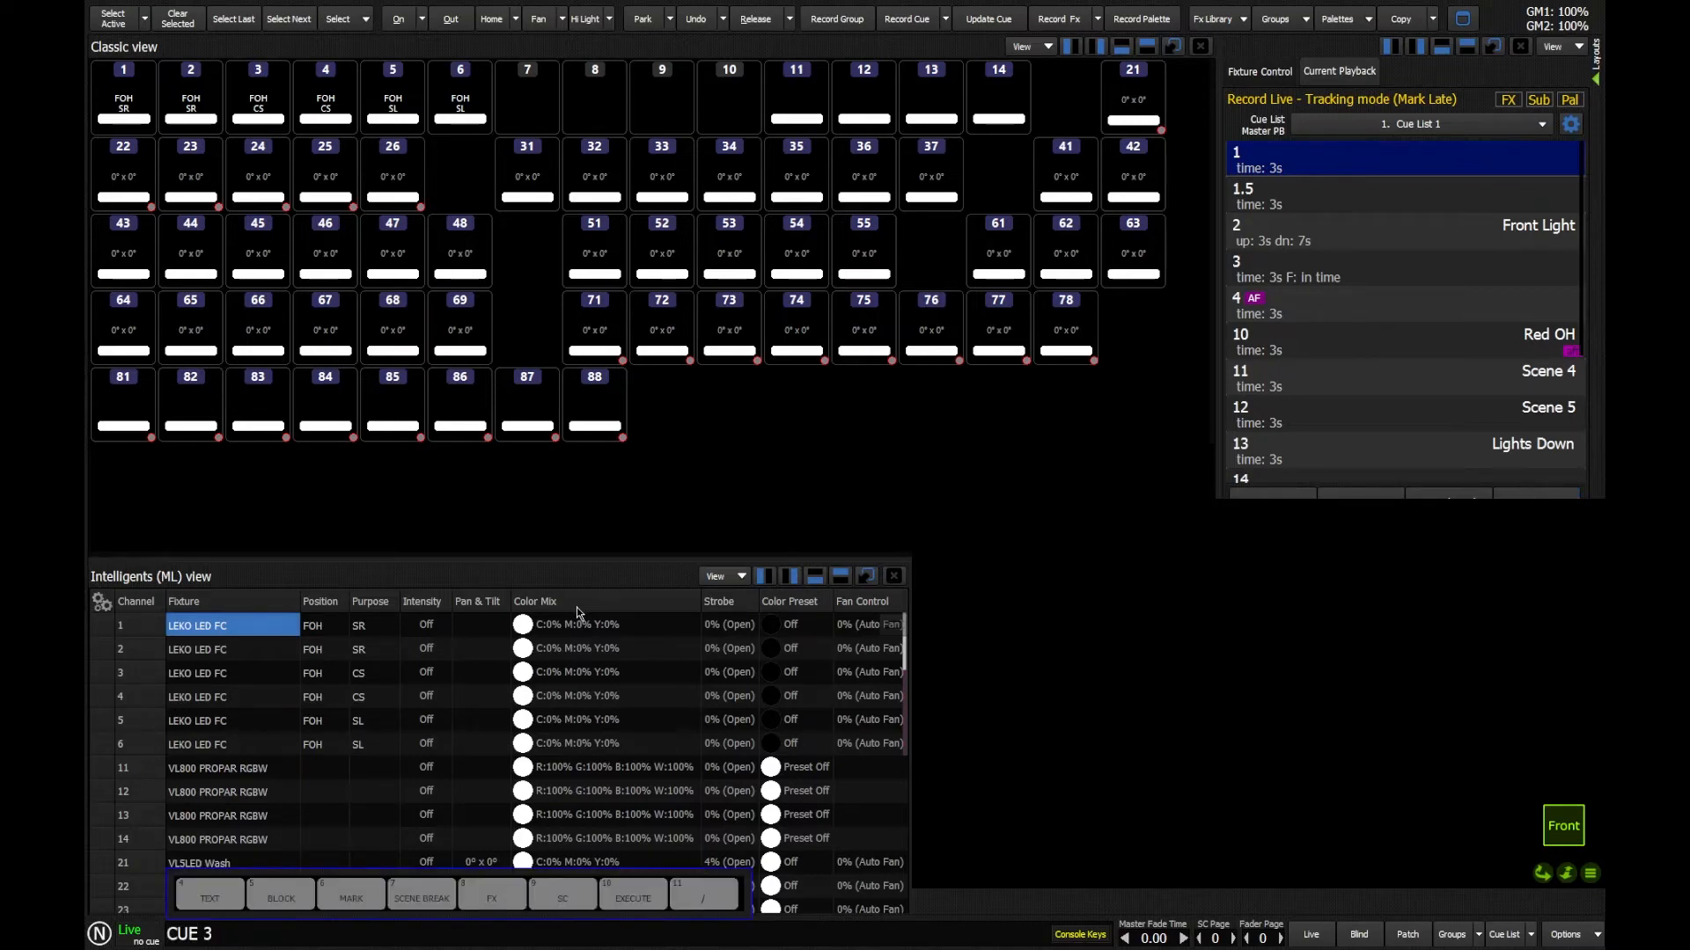
text(f)
key(plus)
text(2)
key(Return)
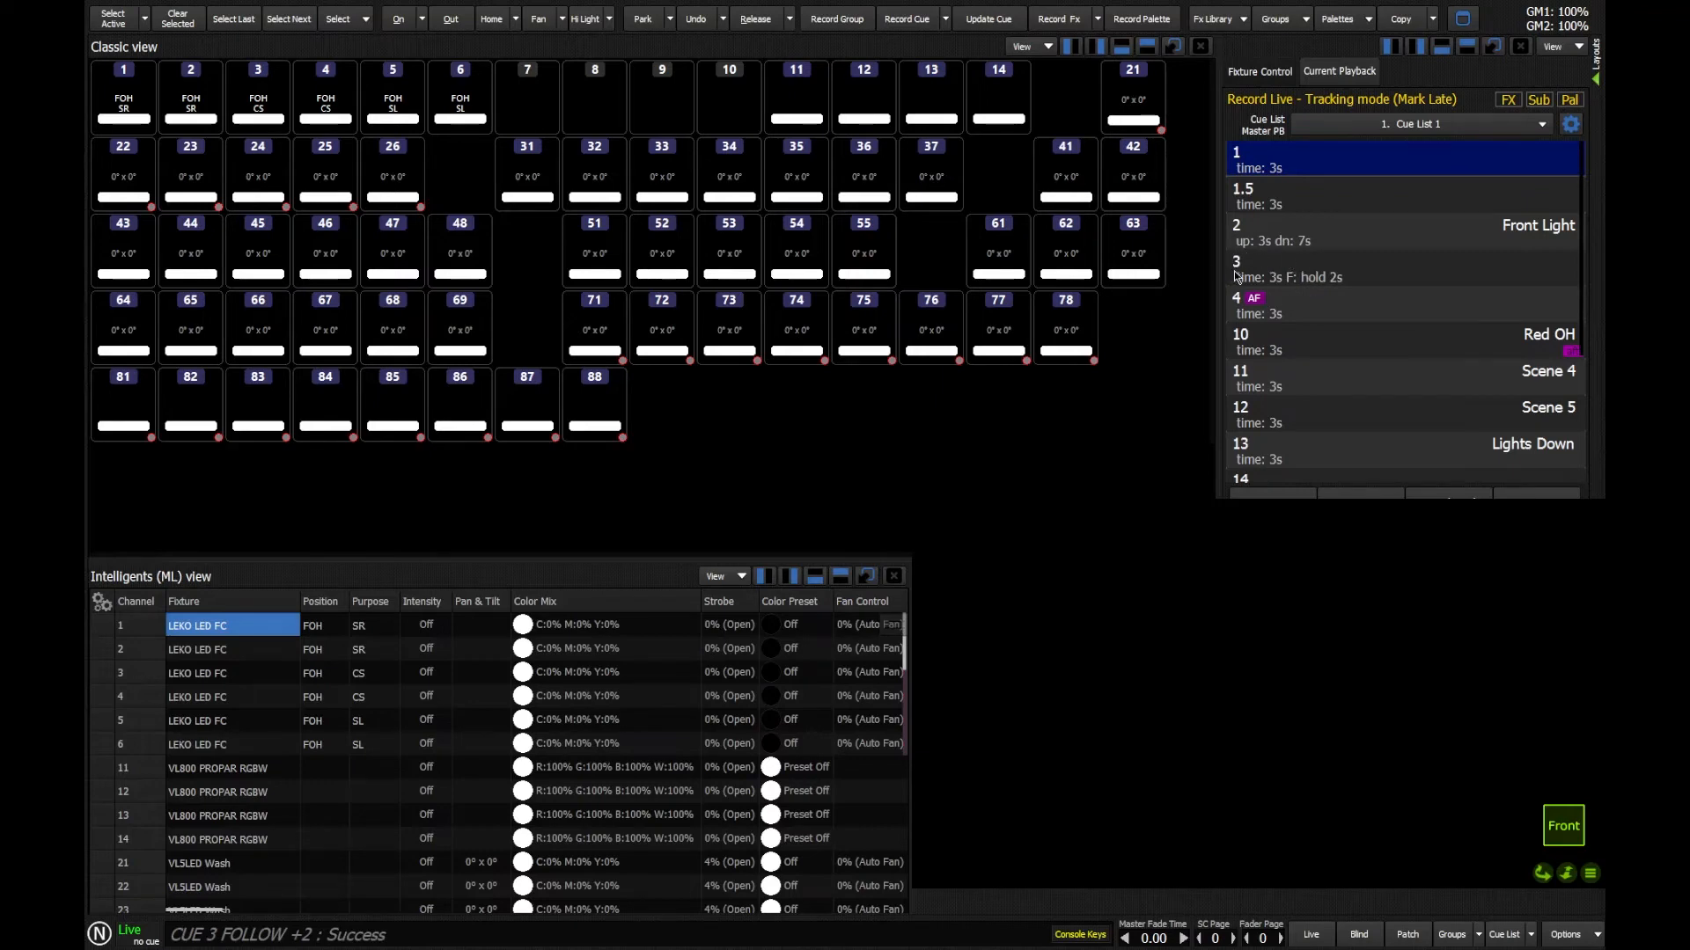
Step: Play the list from cue 2 to test cue 3's 2-second hold follow, and release the cue list
click(1298, 236)
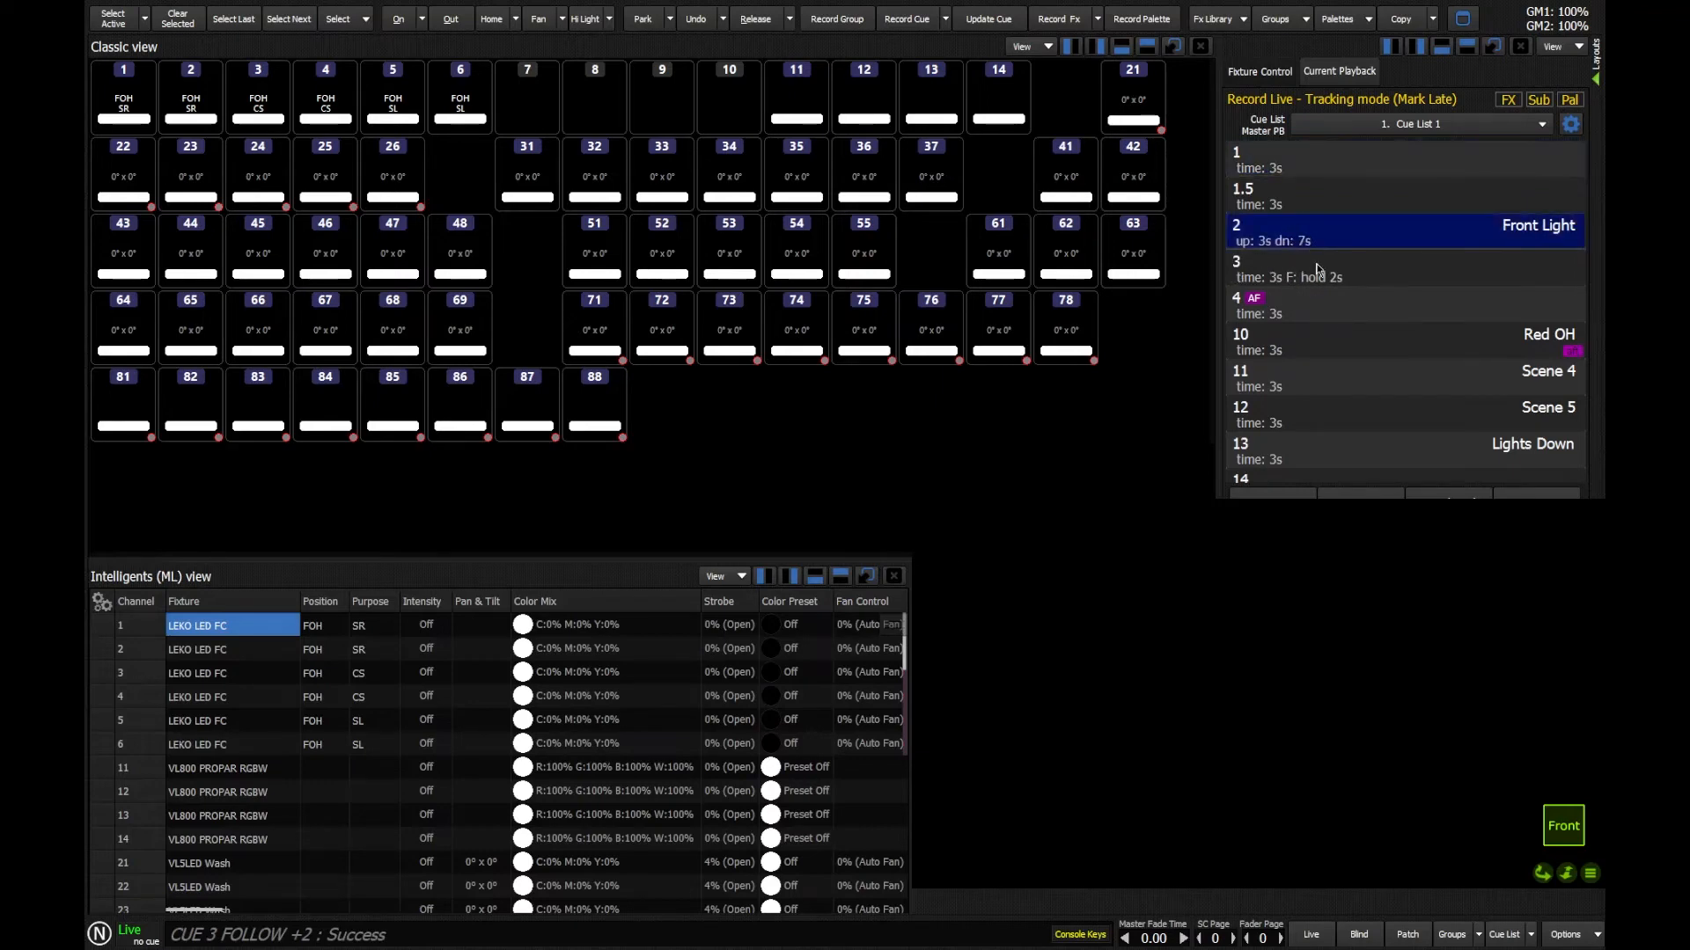
double_click(1307, 237)
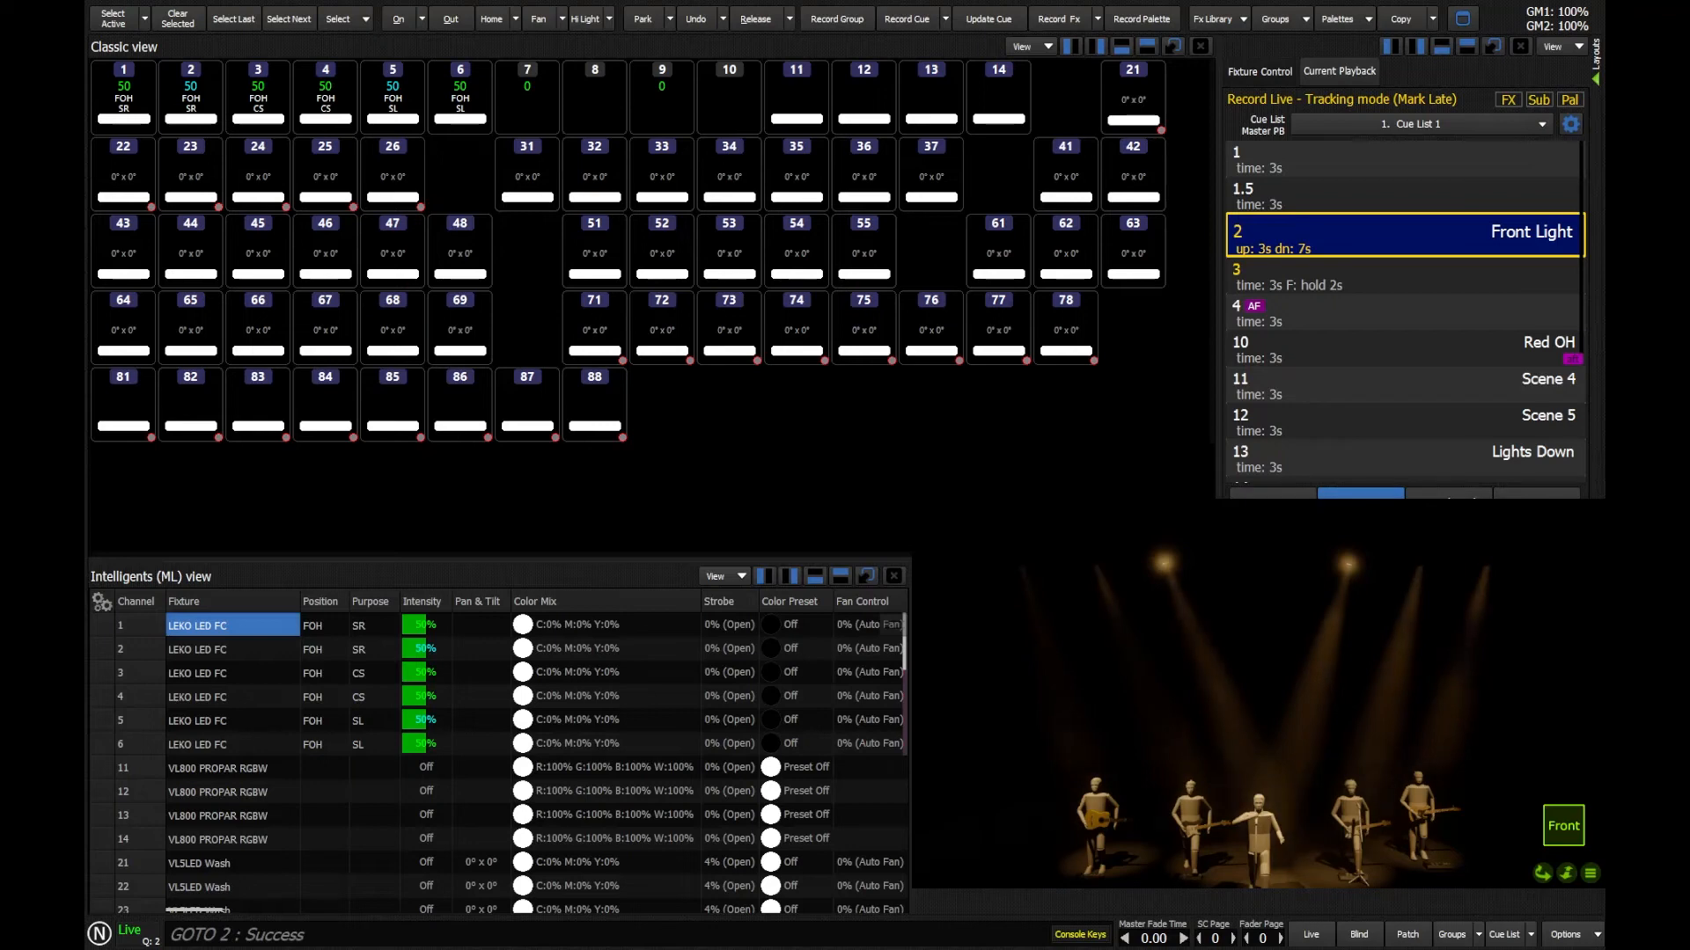
click(1361, 496)
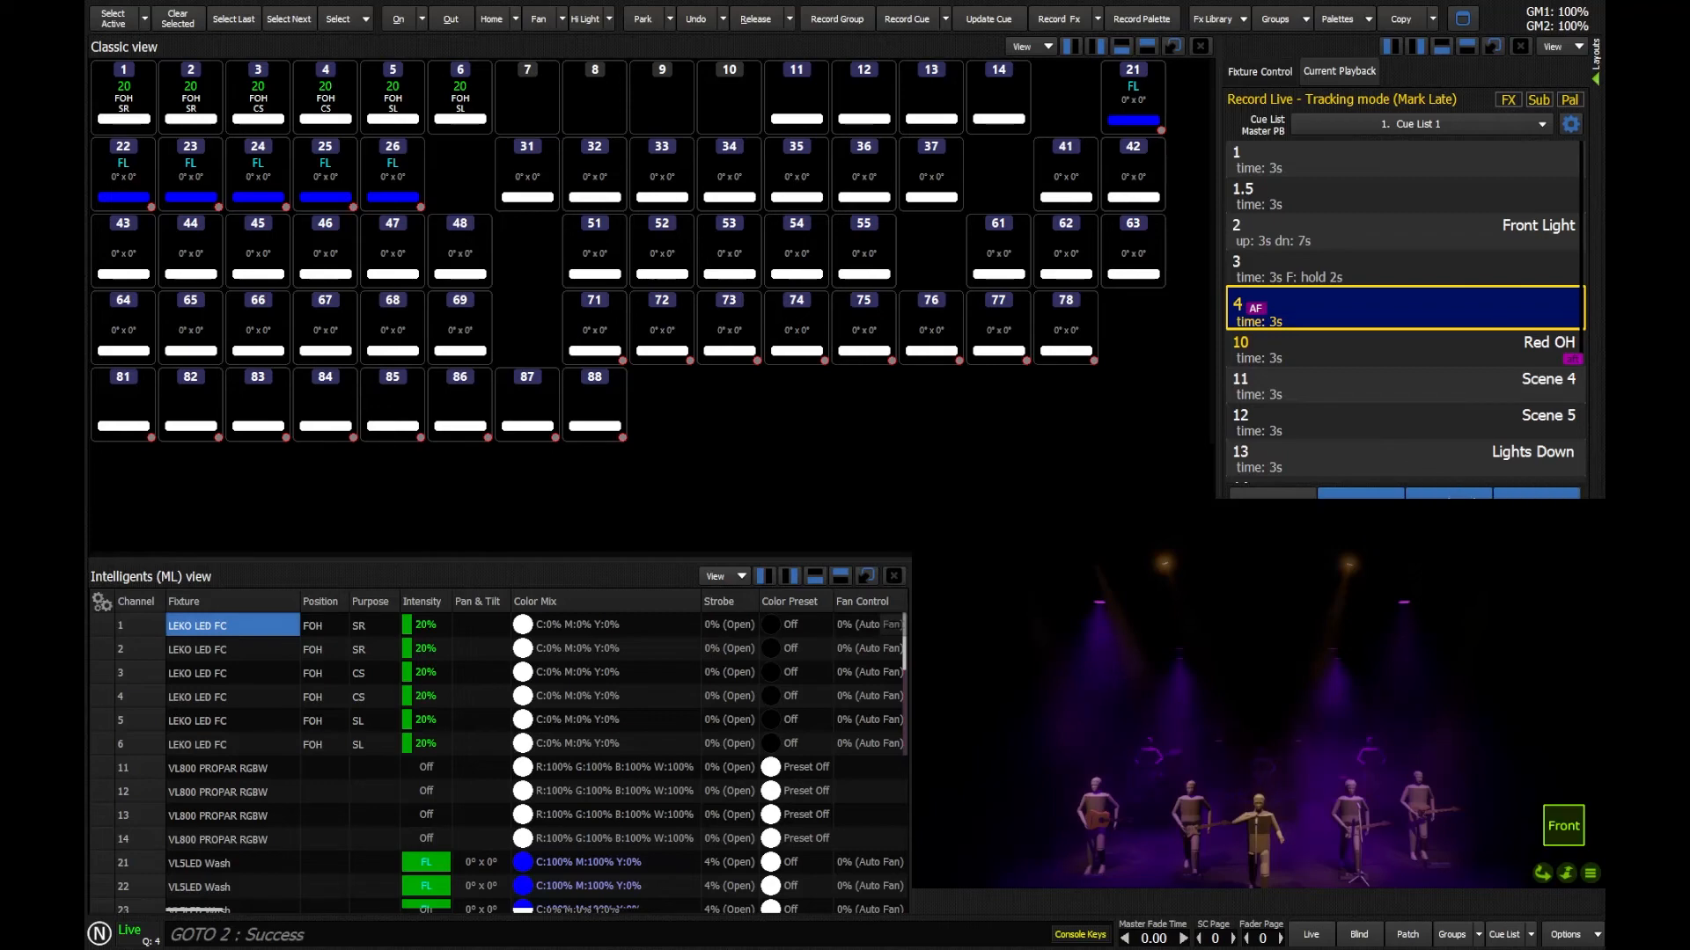
click(1533, 502)
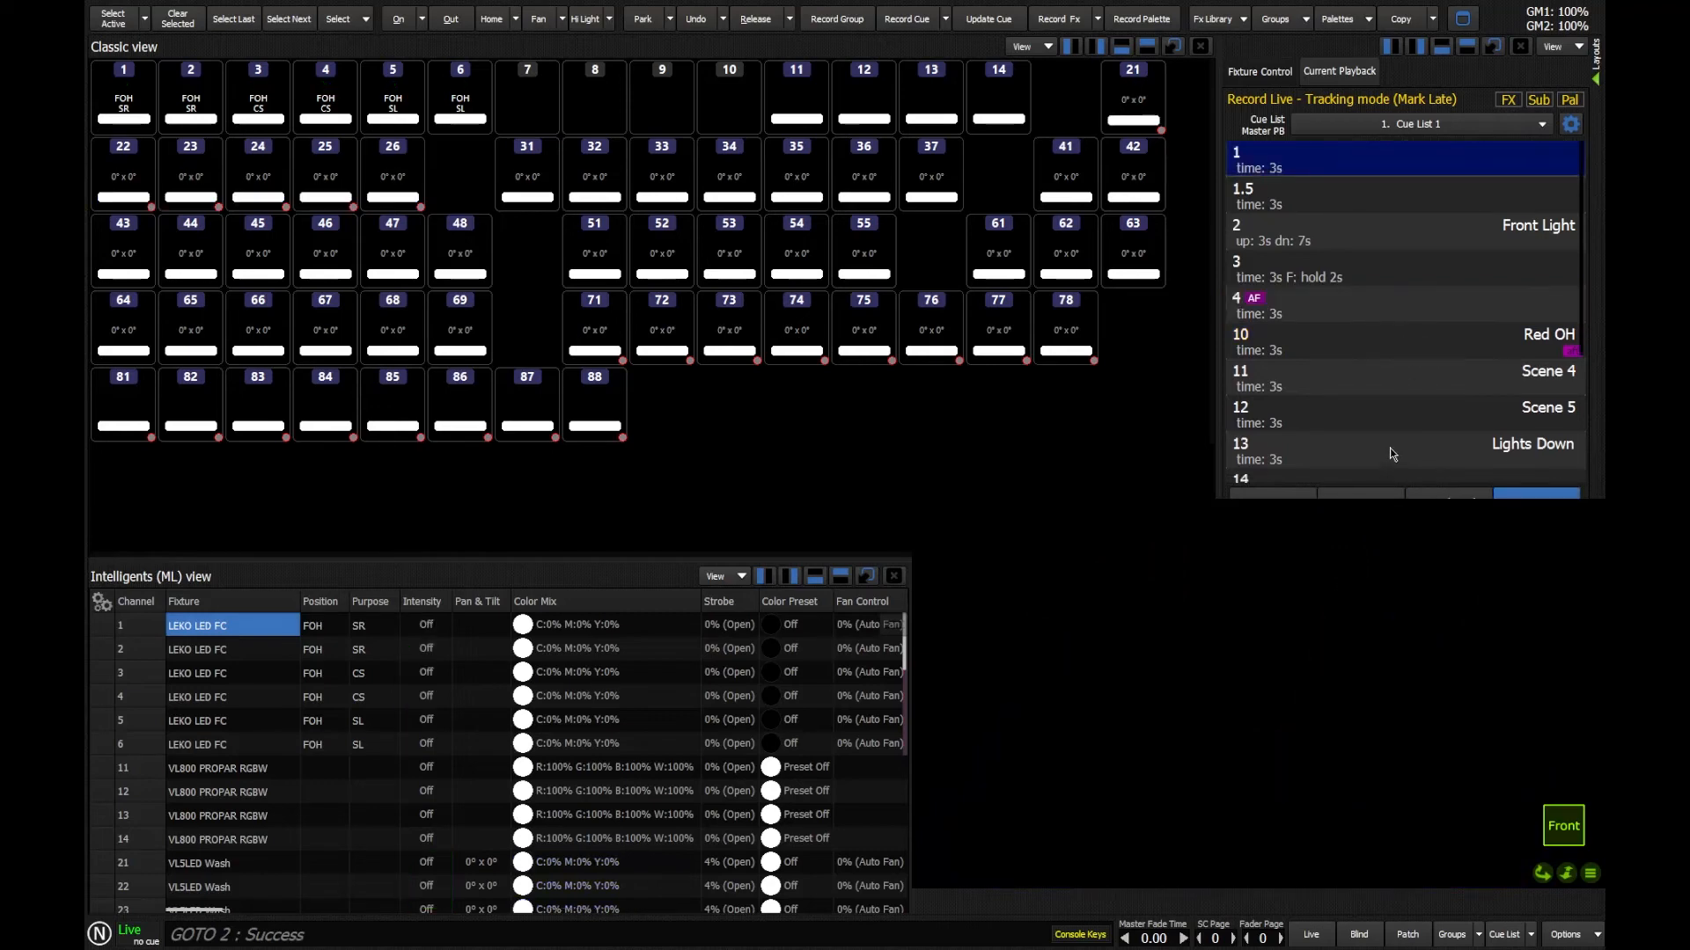
Step: Go to cue 19 and bring channels 1 through 6 to full
drag(1391, 447, 1387, 256)
click(1295, 457)
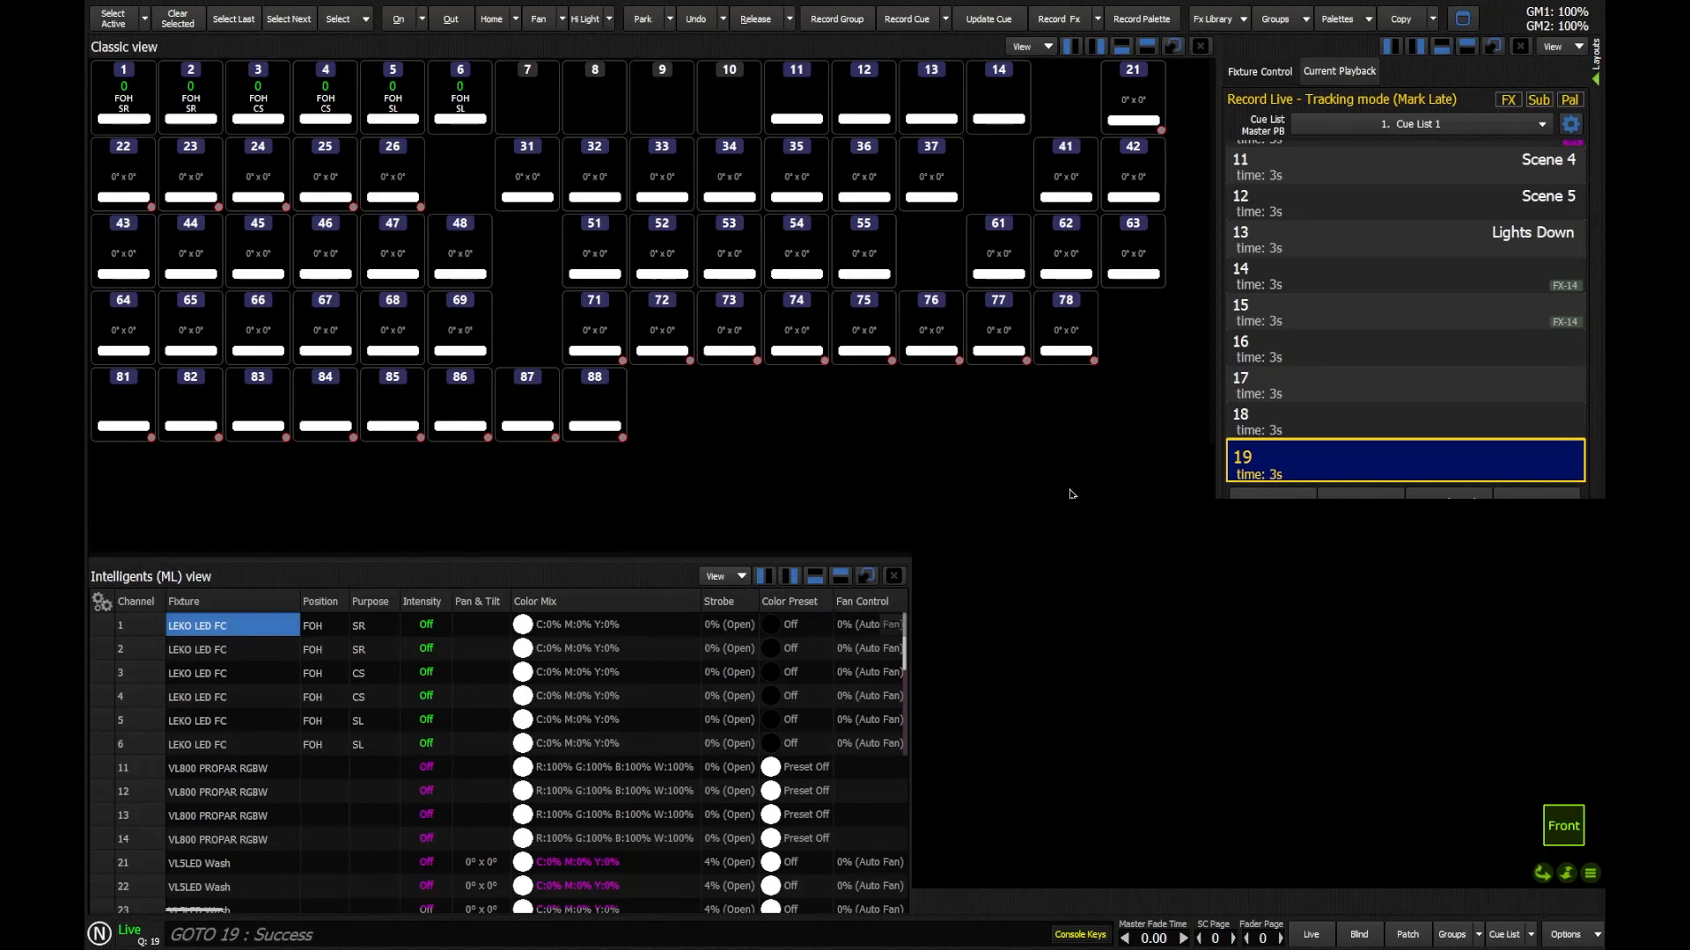
text(1 thru 6 @@)
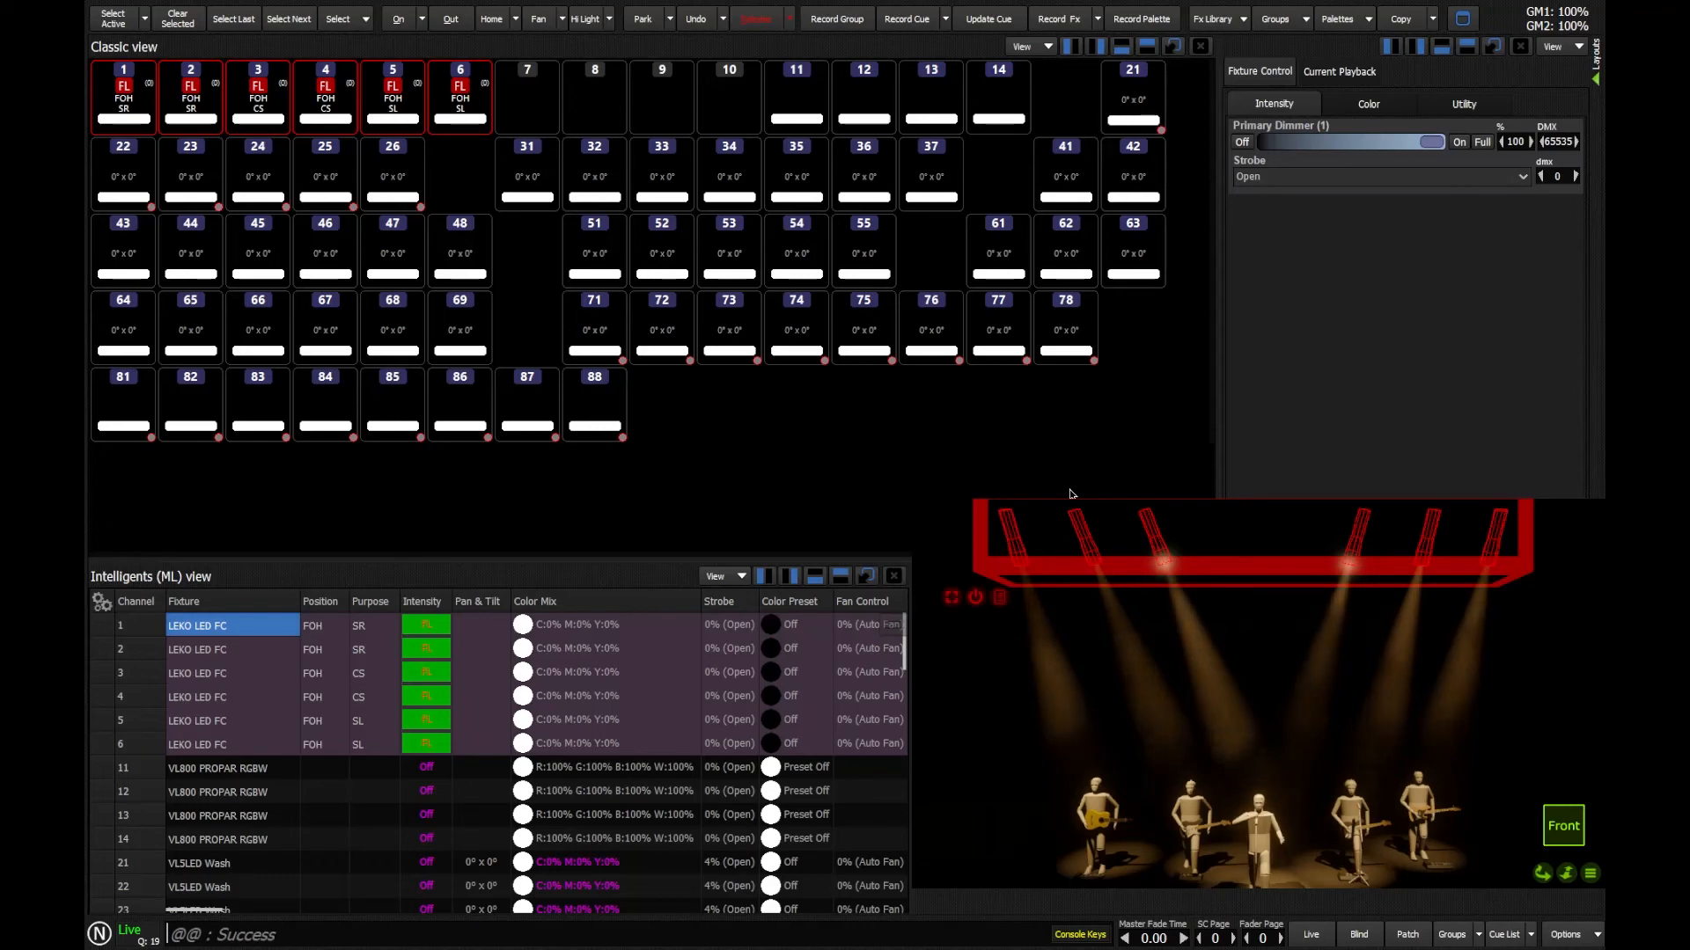
Step: Record the current look as cue 20 with a follow time of 2 seconds
click(1338, 71)
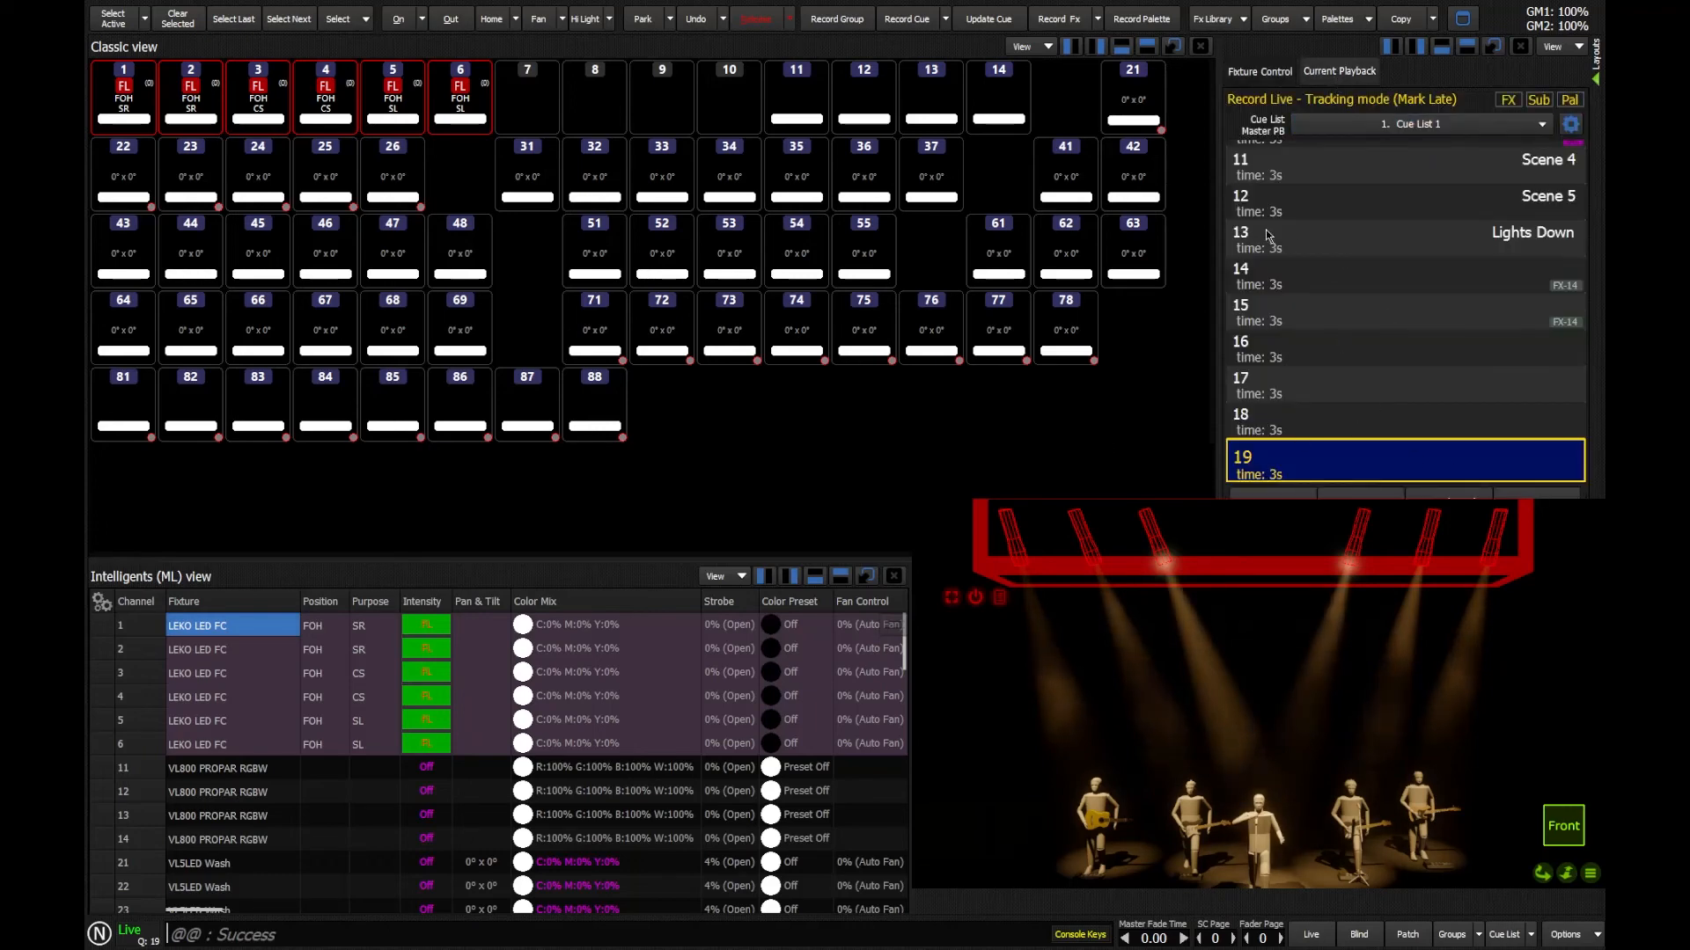
key(r)
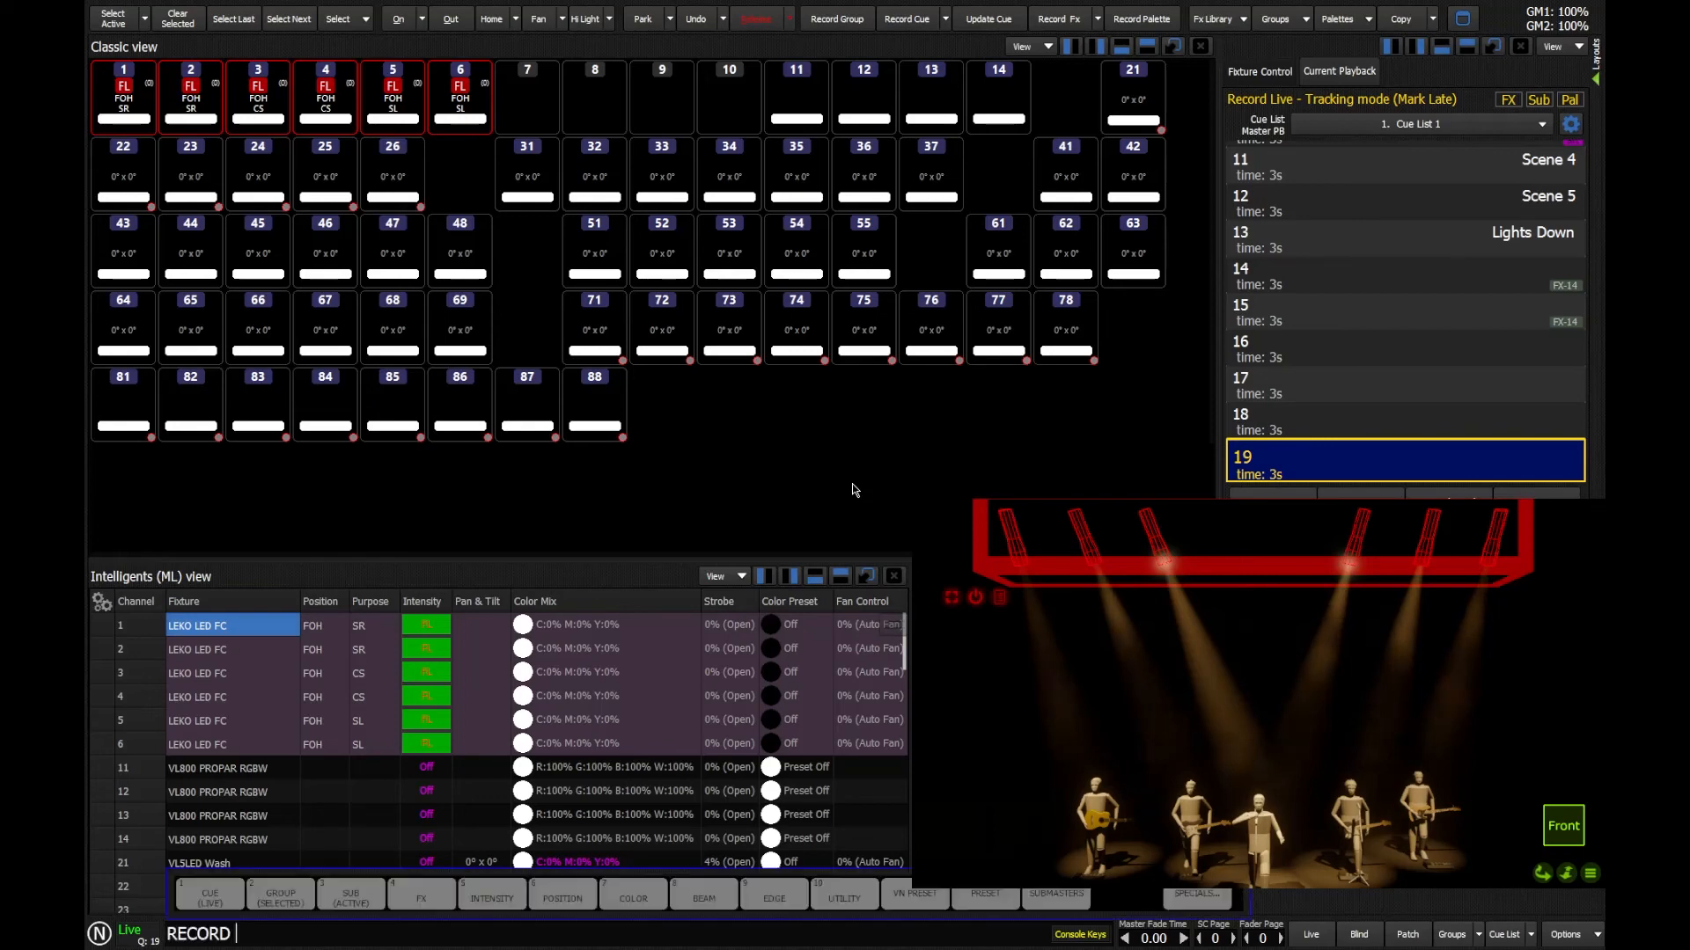
key(q)
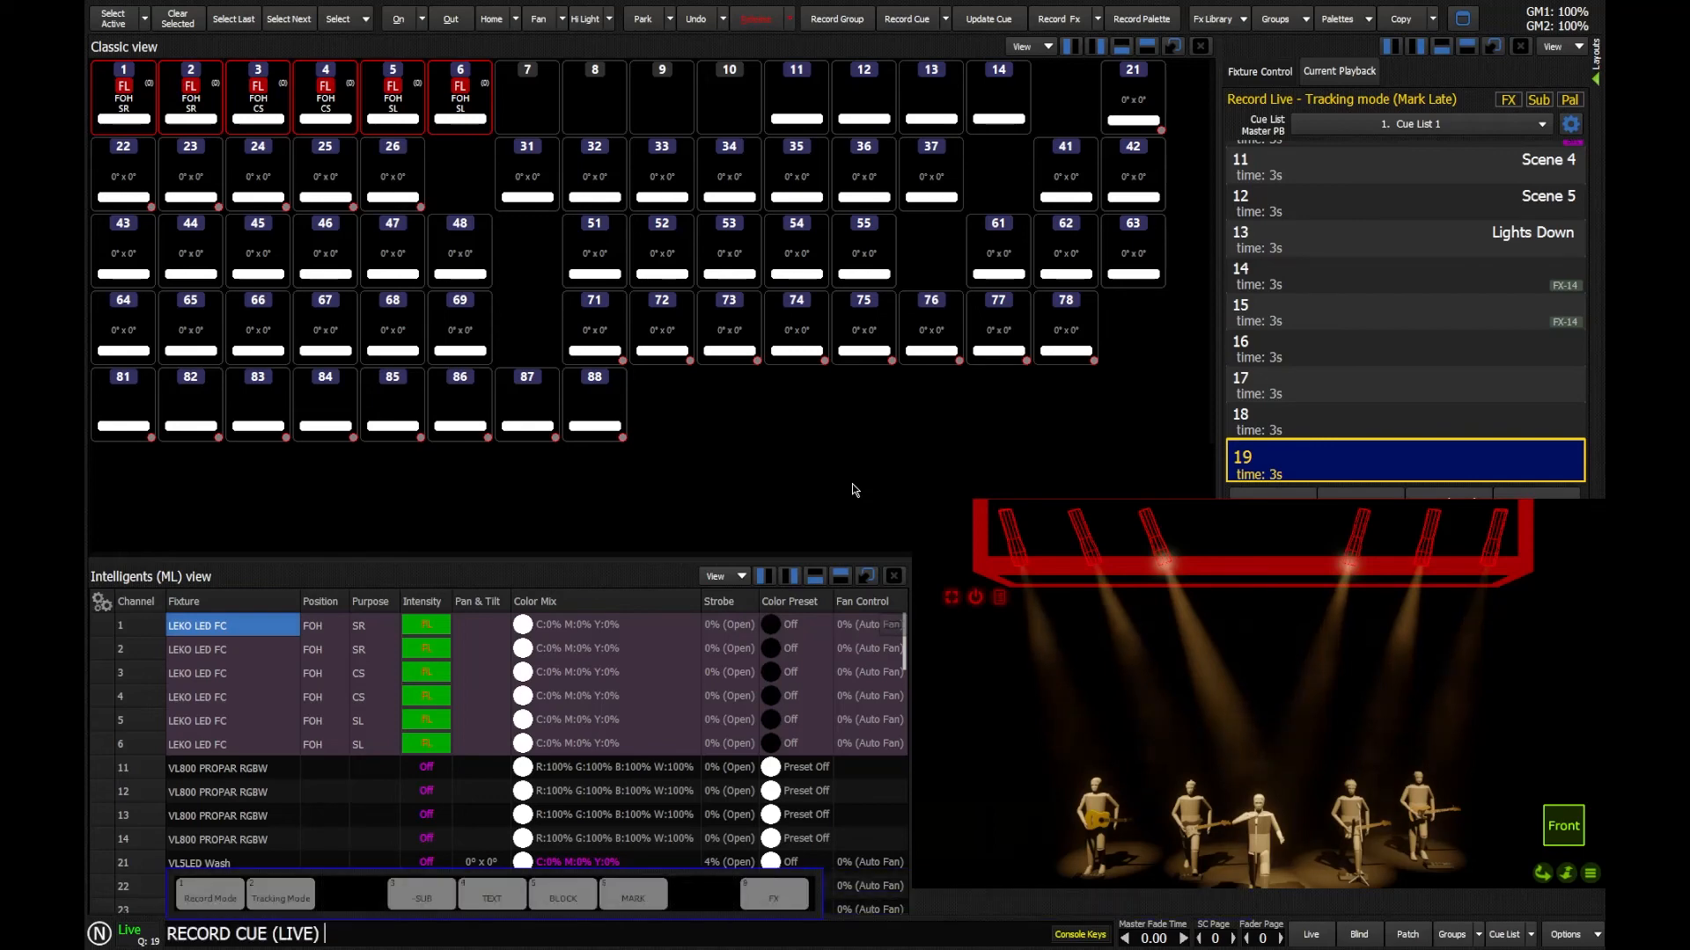
text(20f)
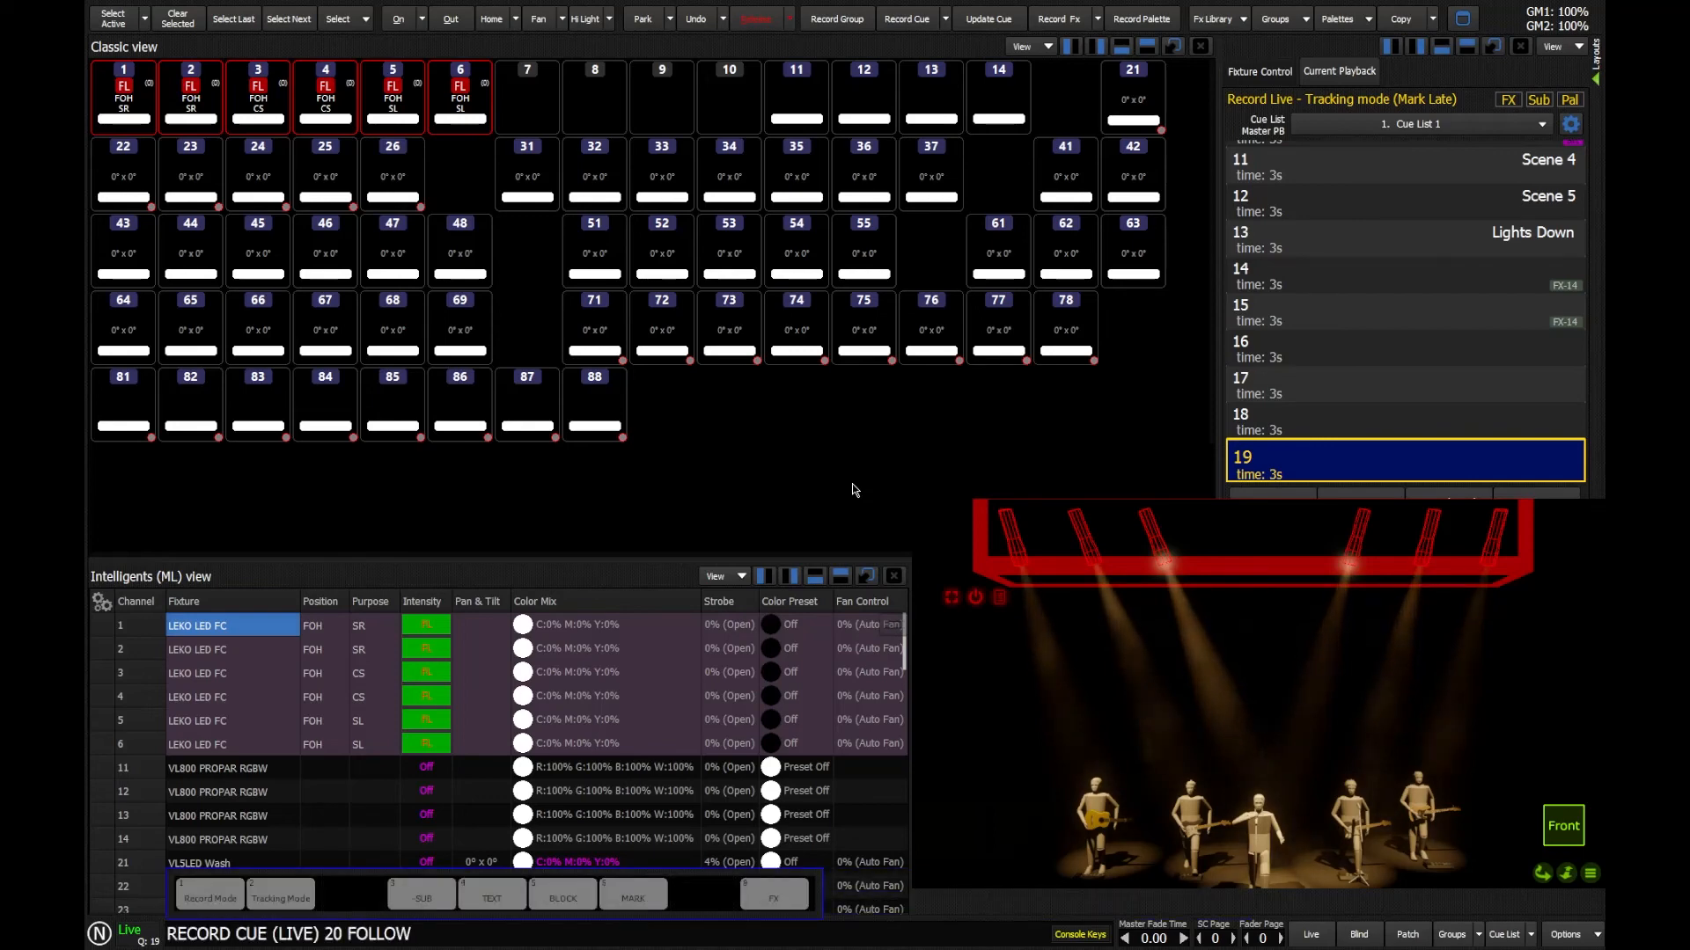
text(2)
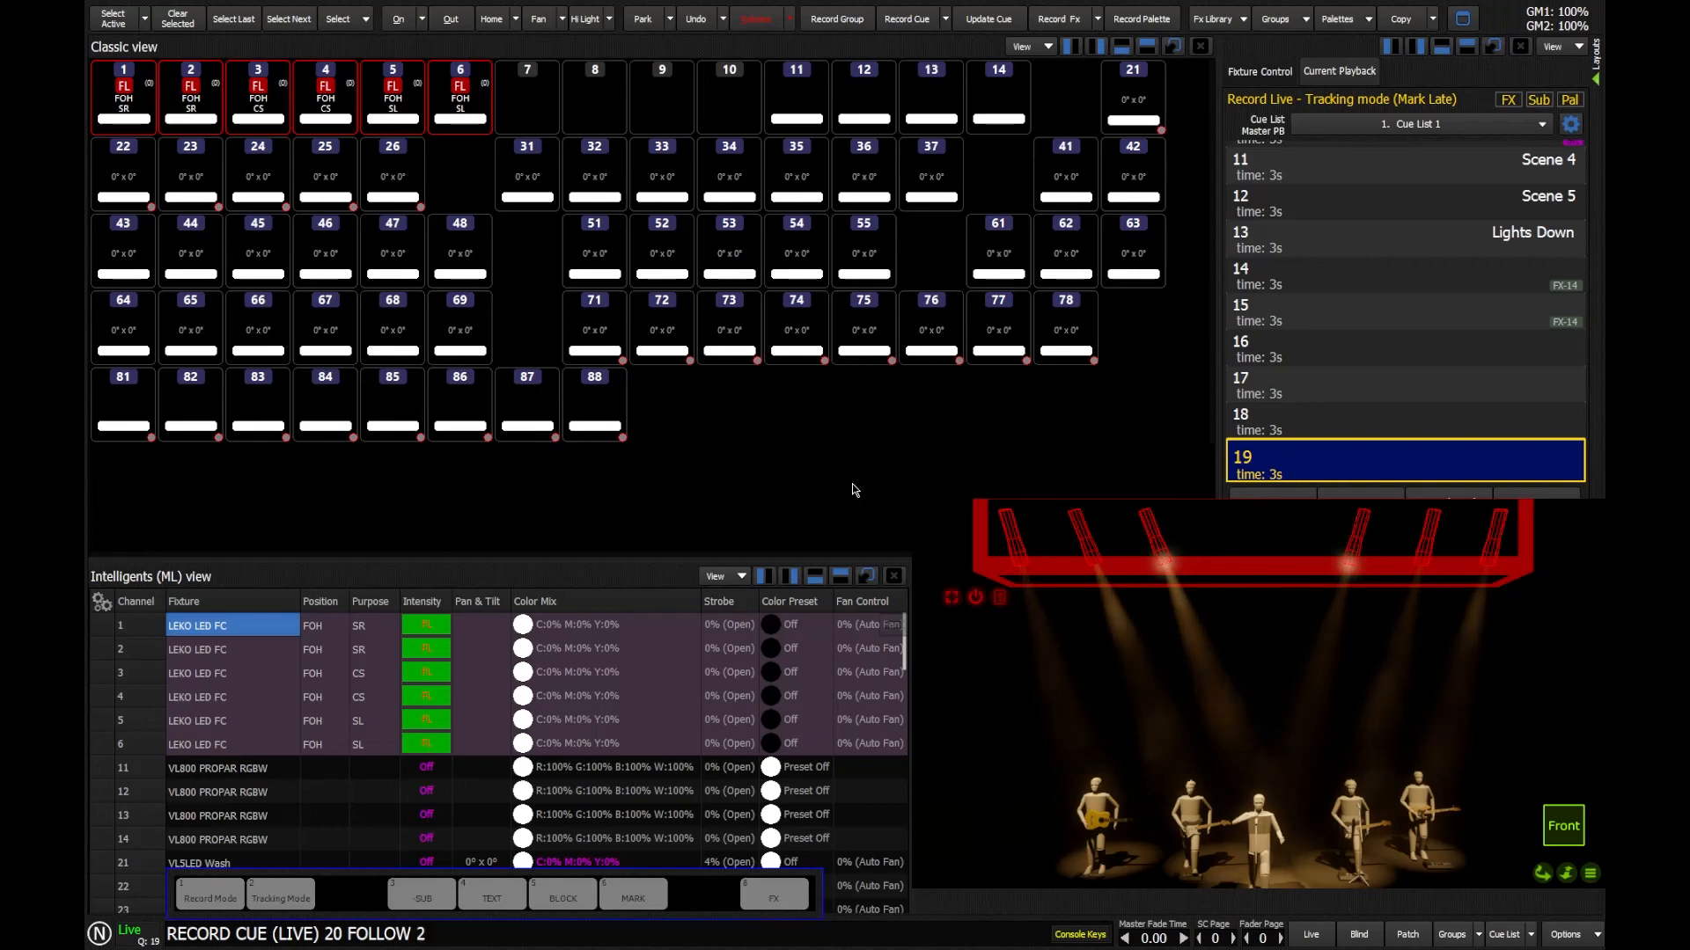
key(Return)
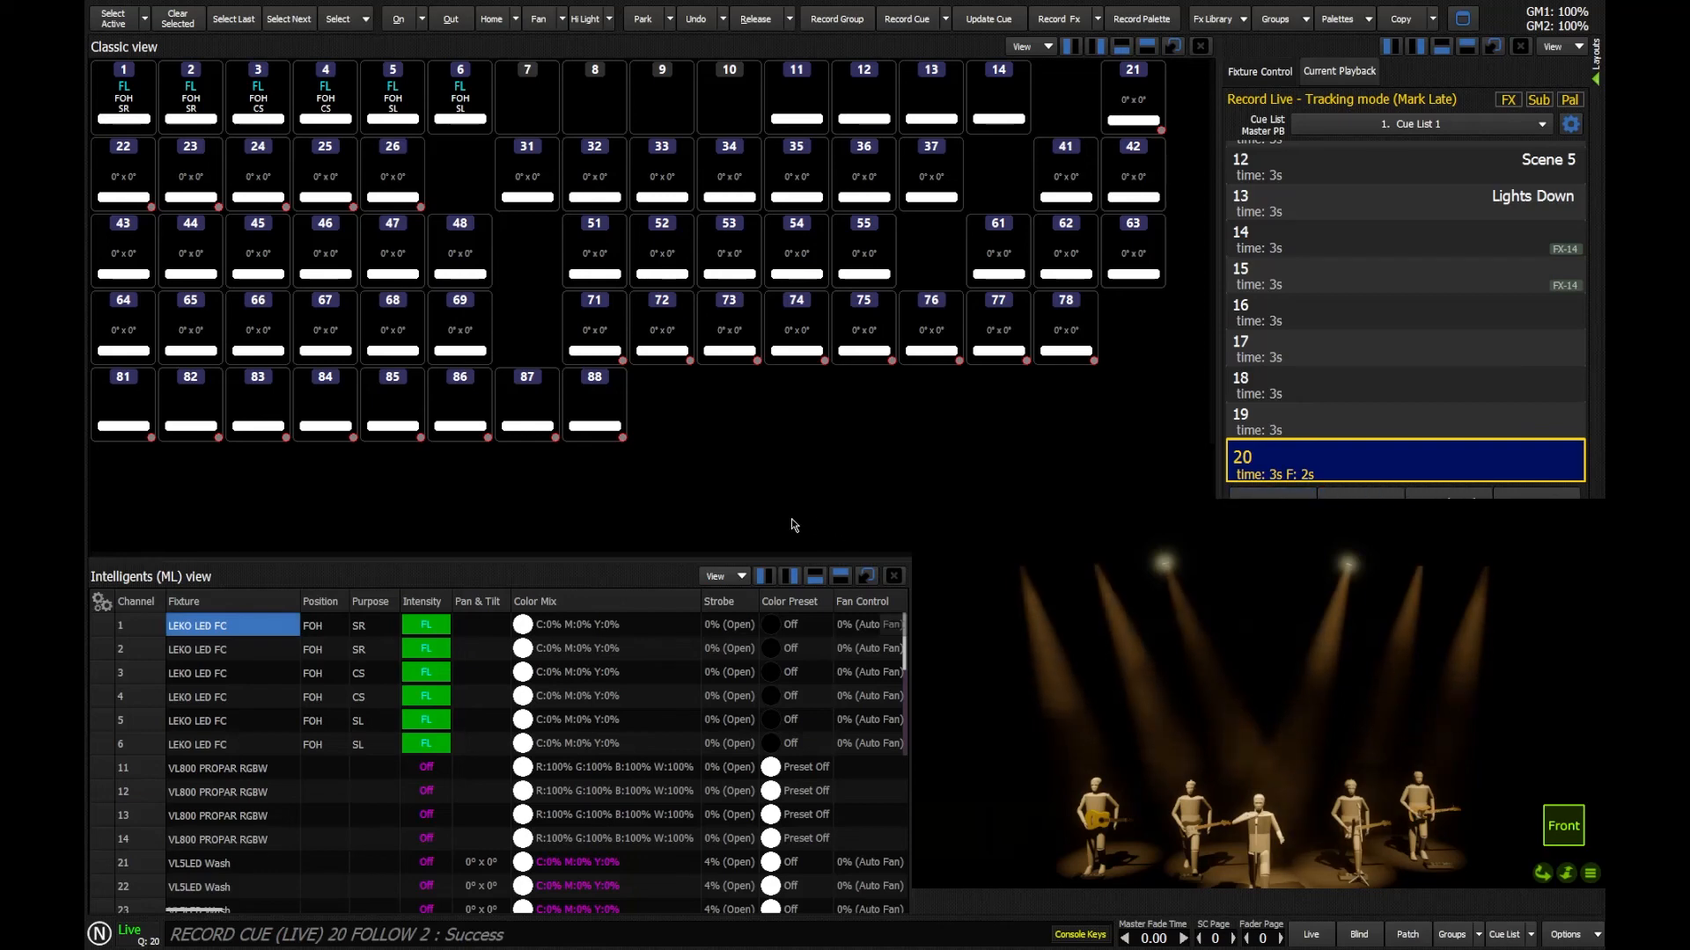
Step: Bring channels 51 through 55 to full and record the look as the next cue, cue 21
text(51)
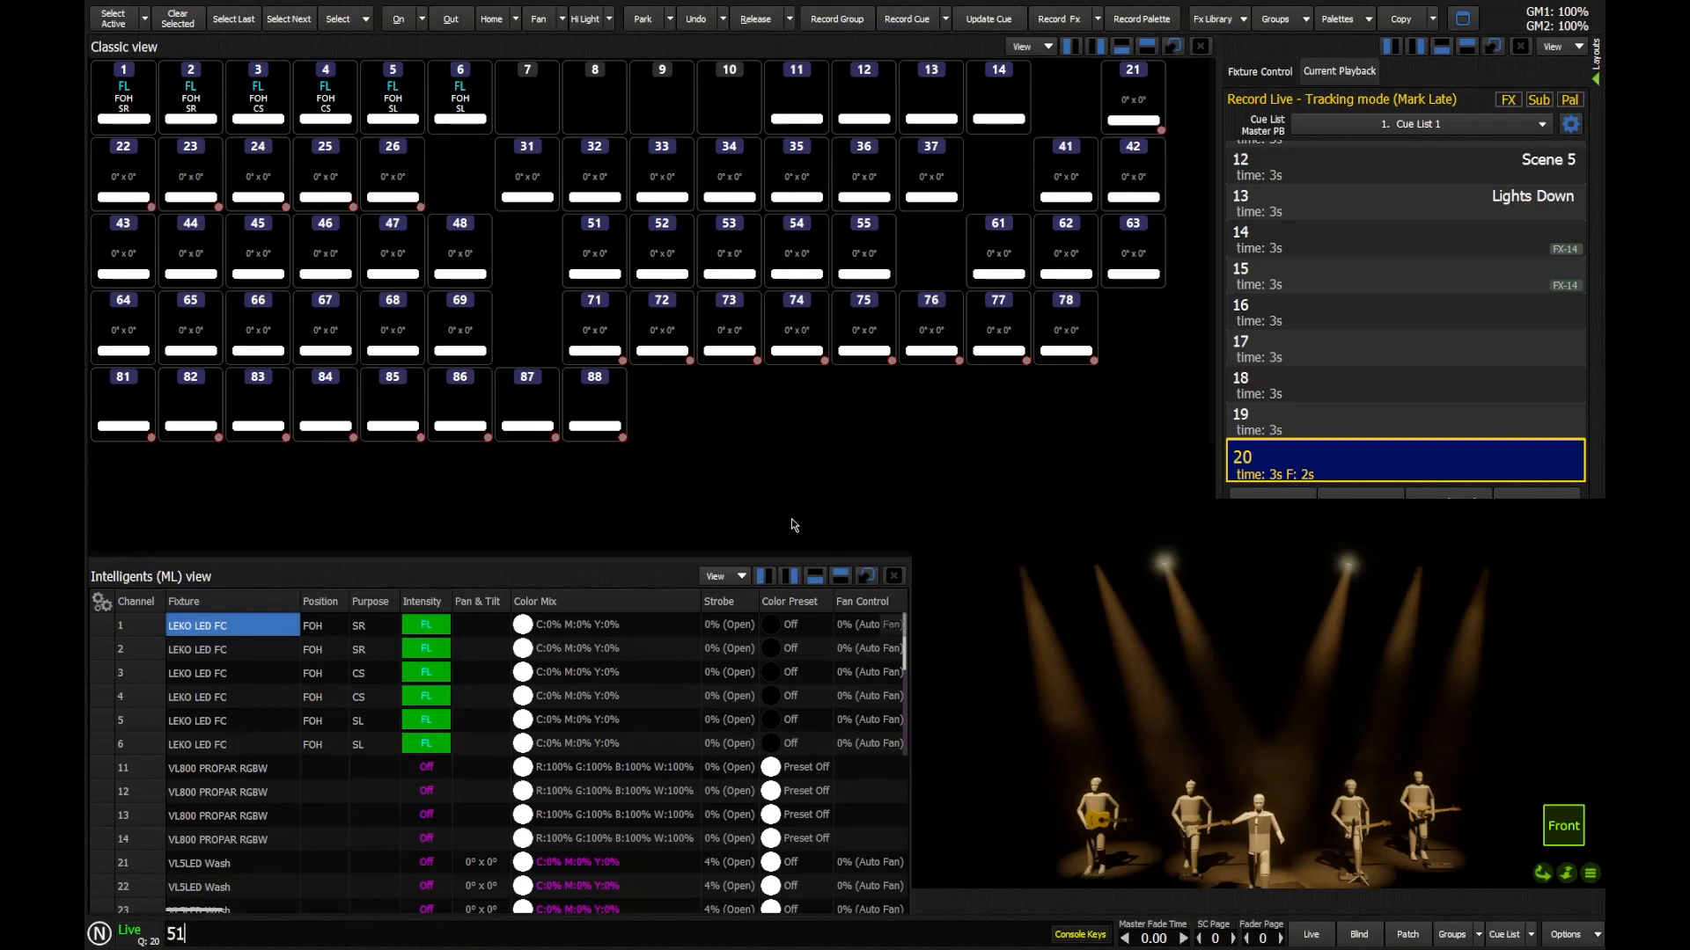
text( thru 55)
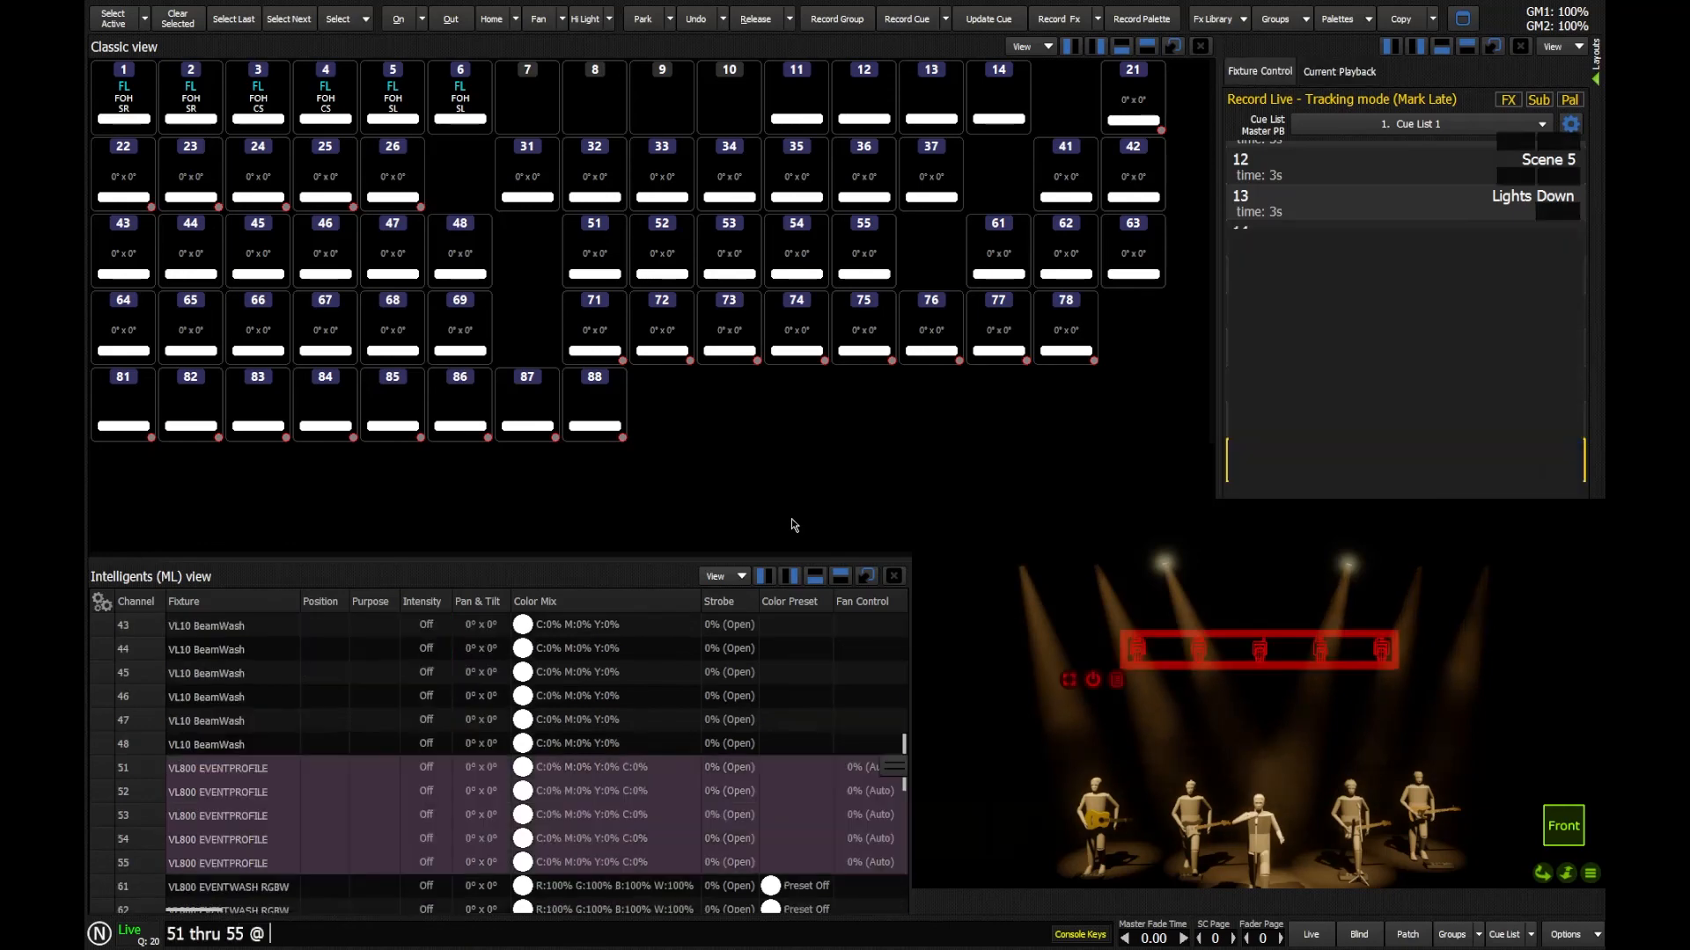
text(@@)
key(Return)
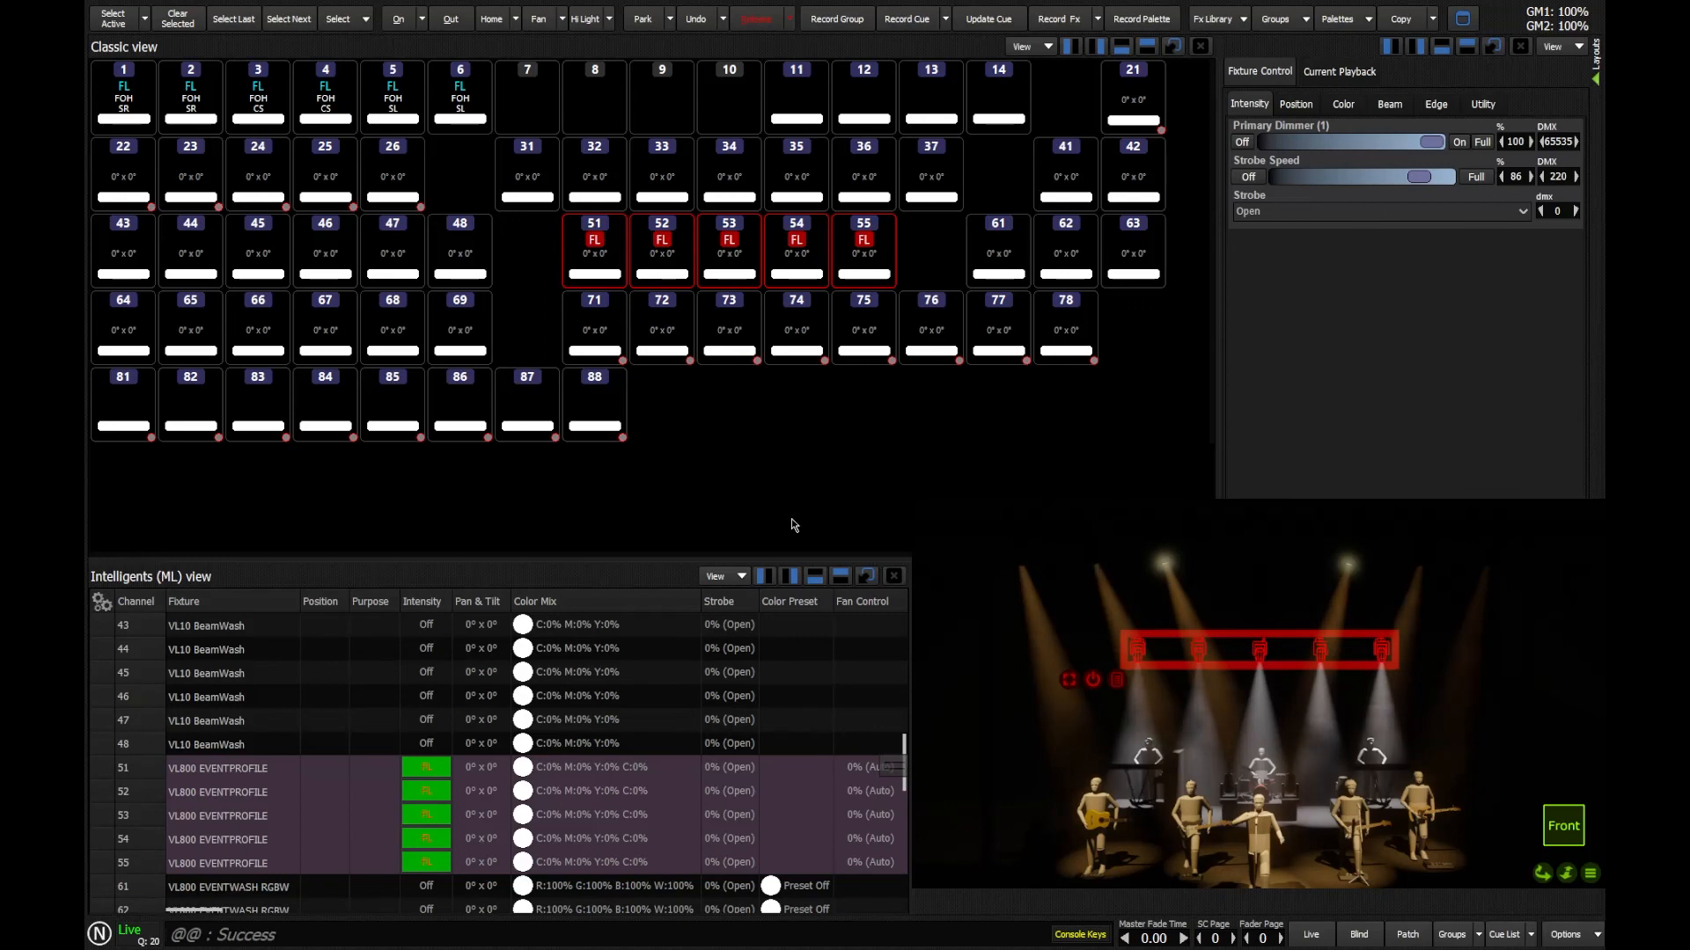
key(r)
key(Return)
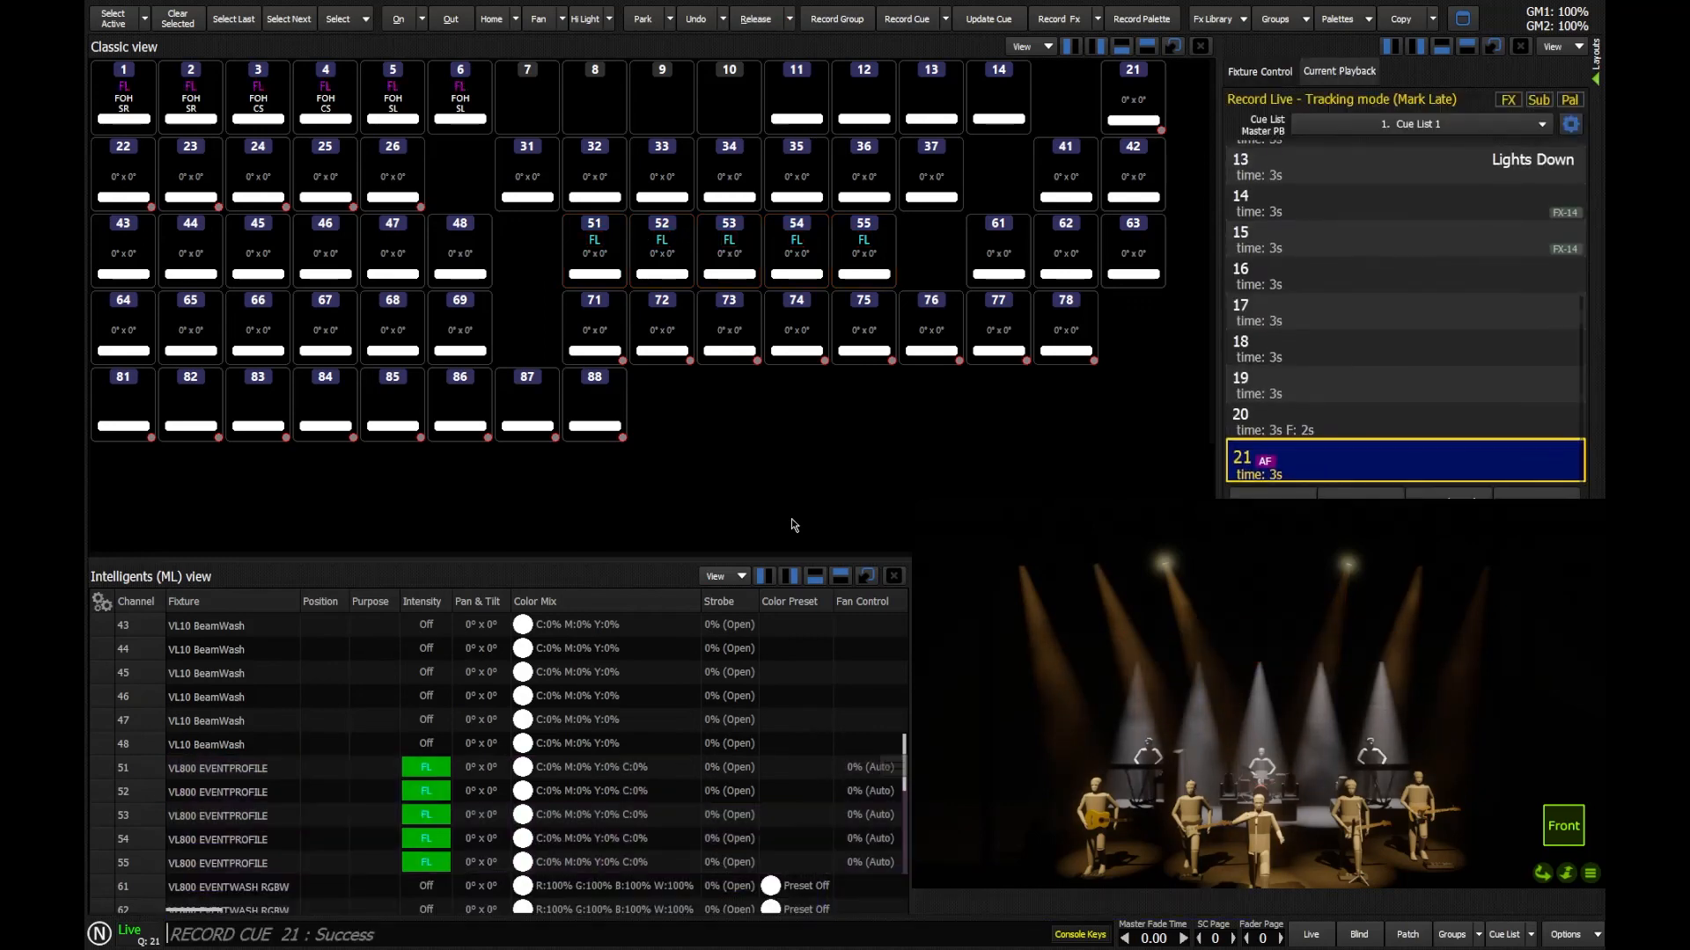
Step: Go to cue 19 and run cue 20 to test its automatic follow into cue 21
click(1304, 395)
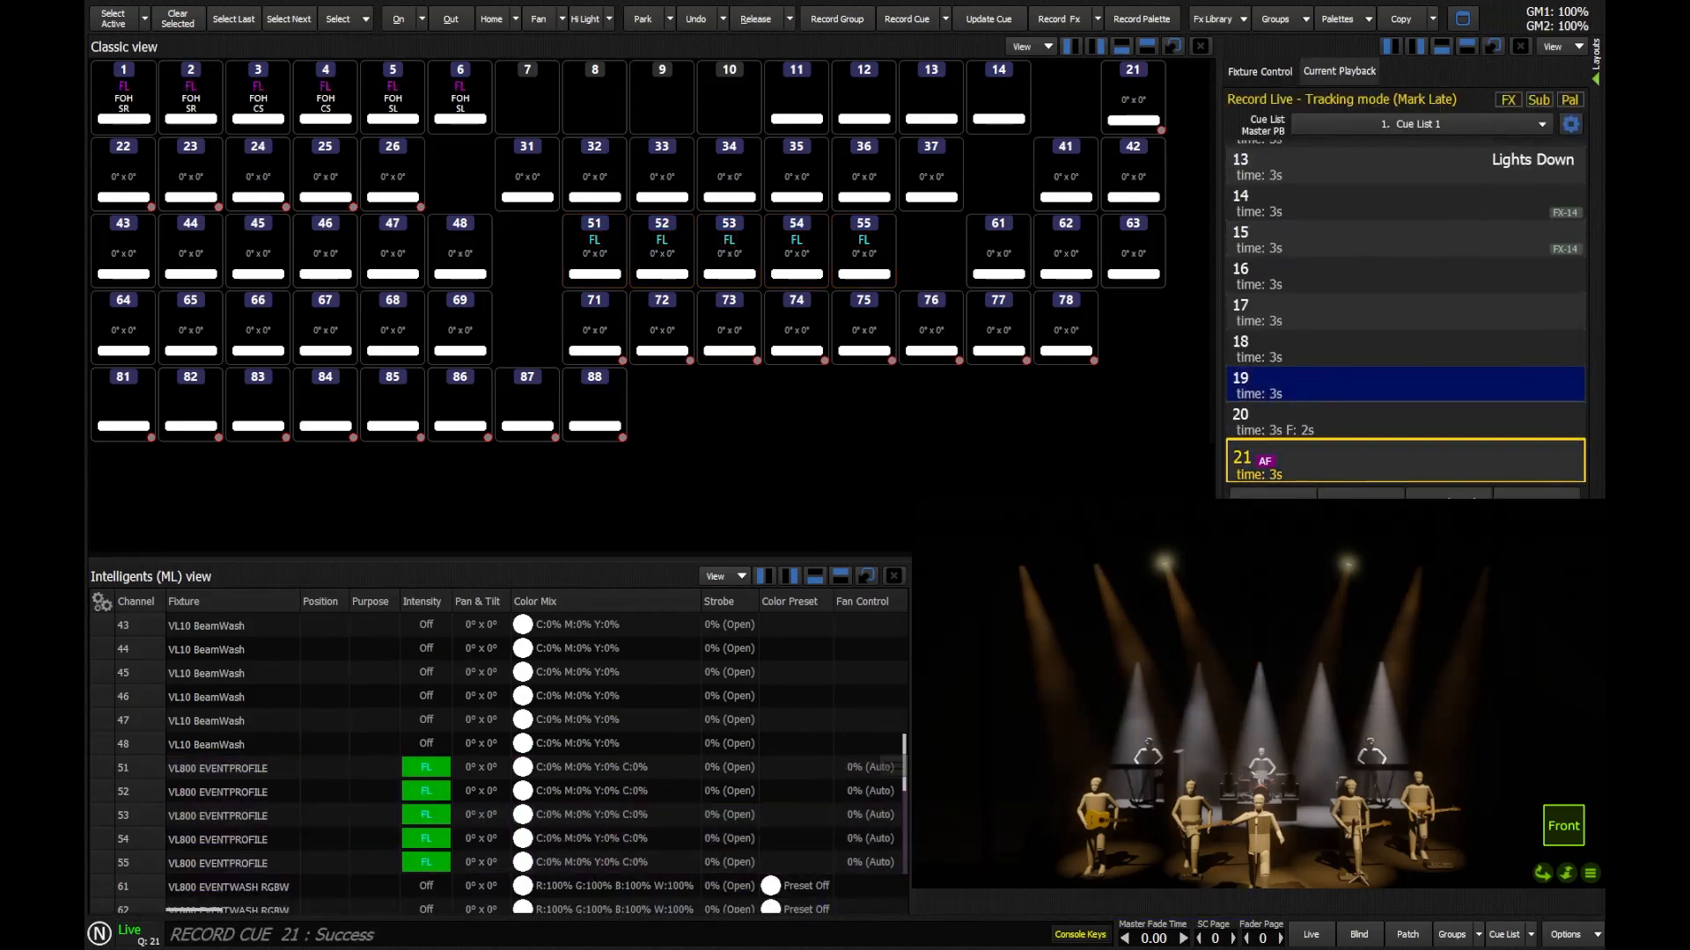
double_click(1320, 393)
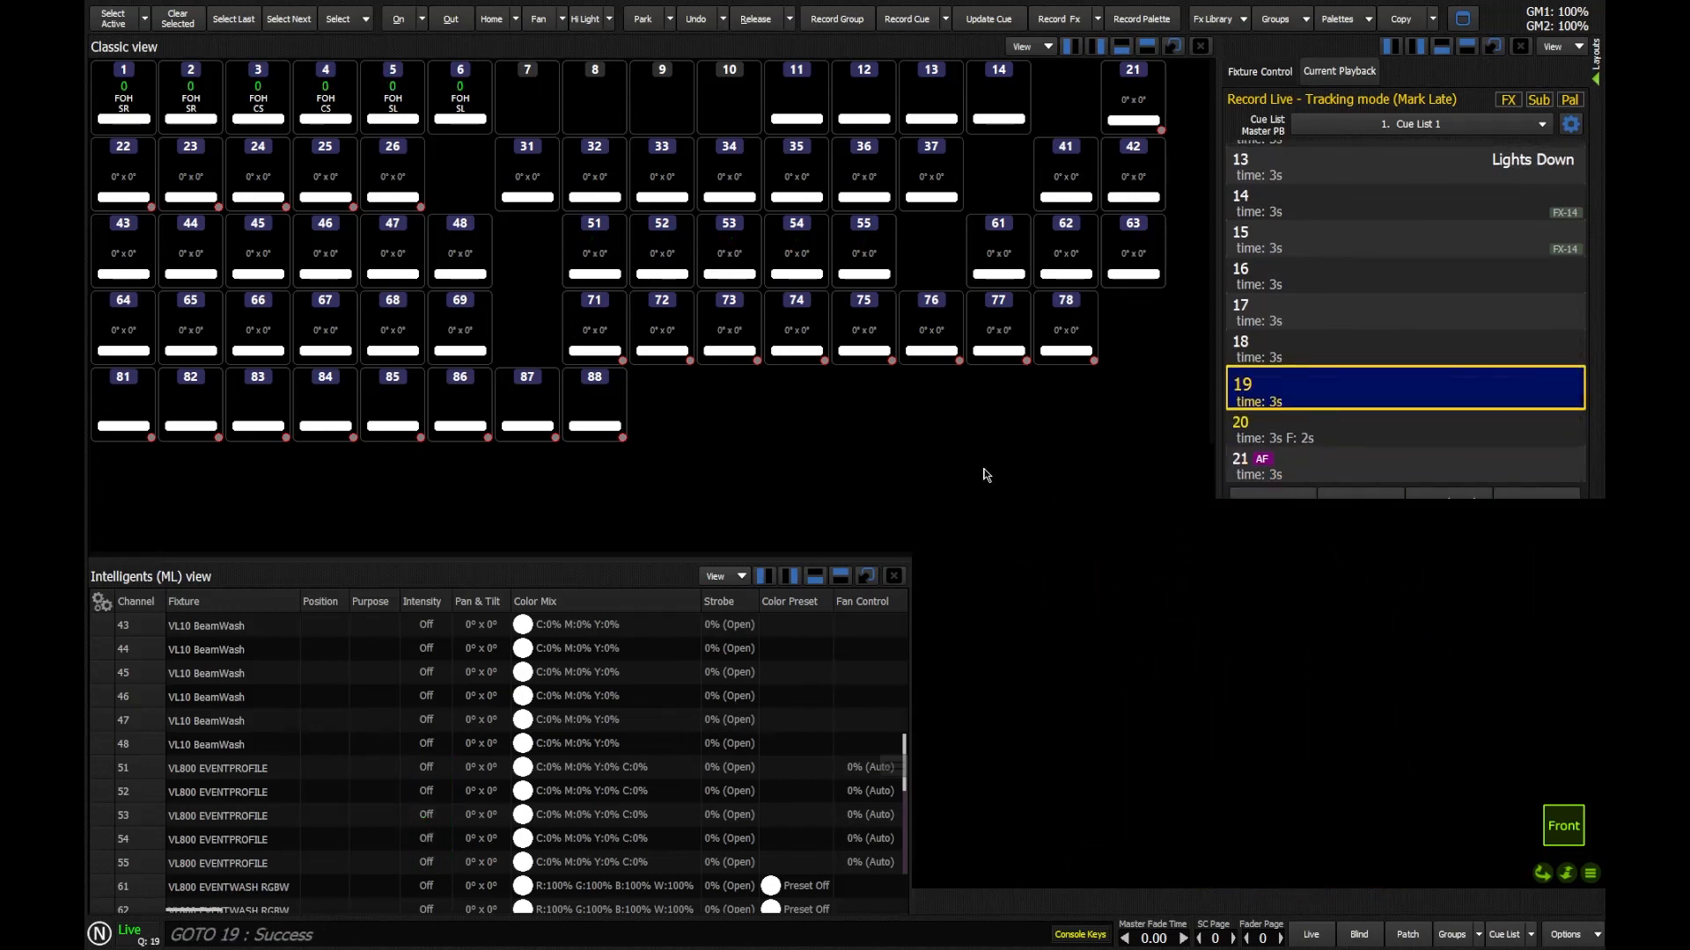
click(1362, 500)
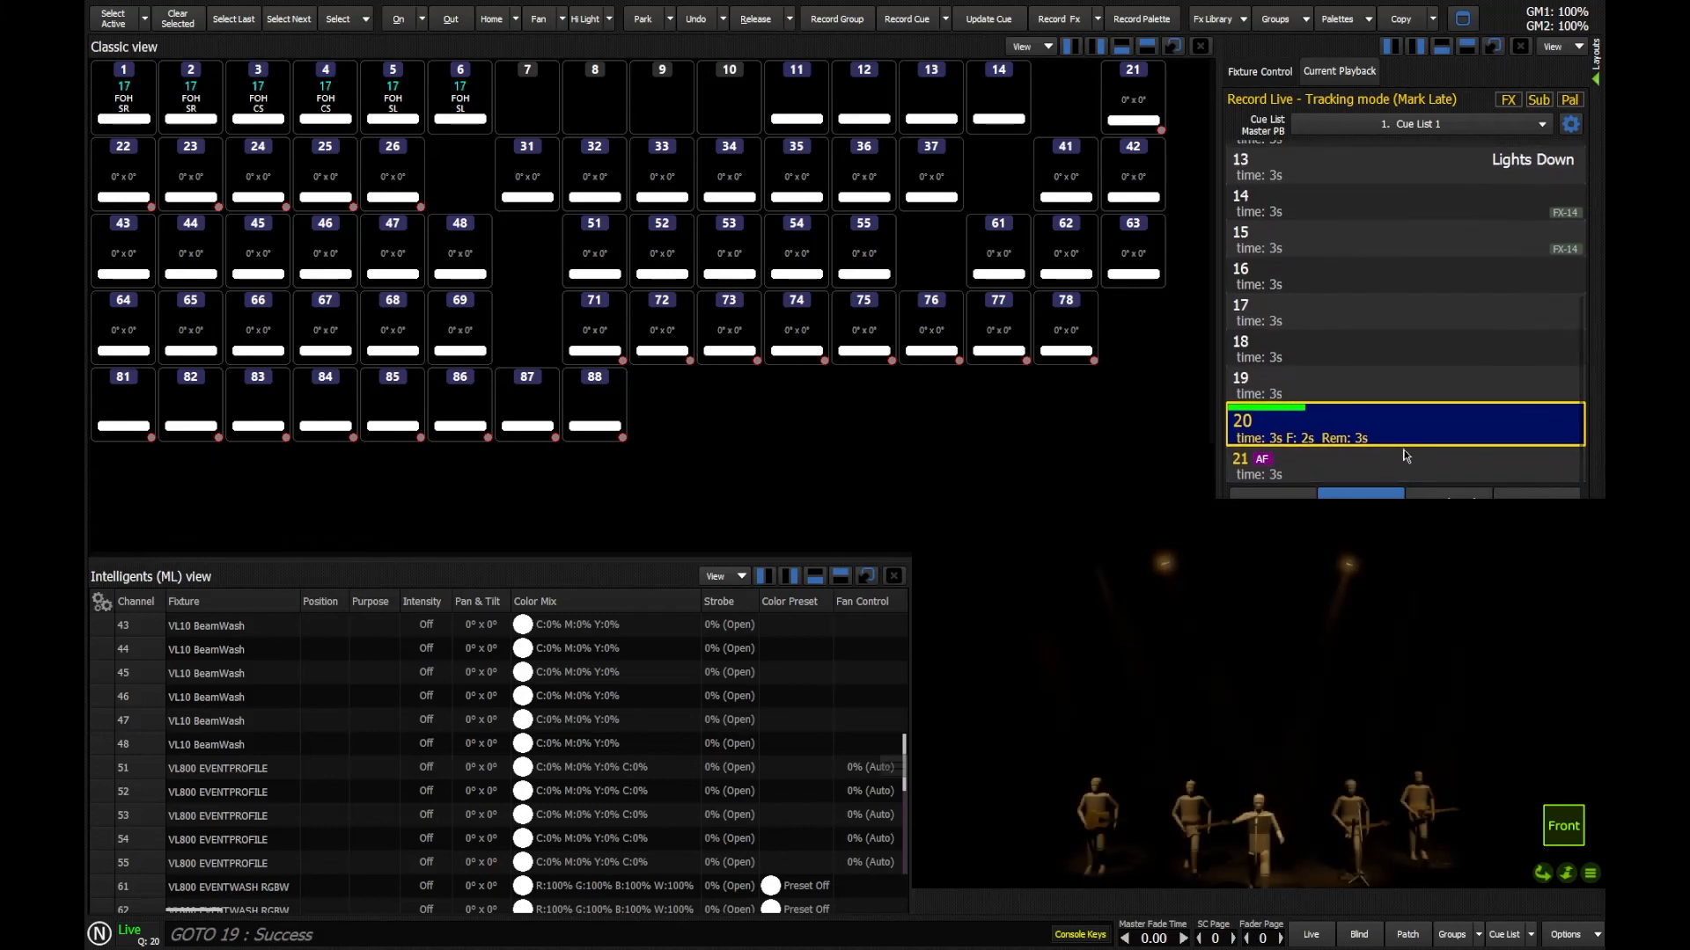